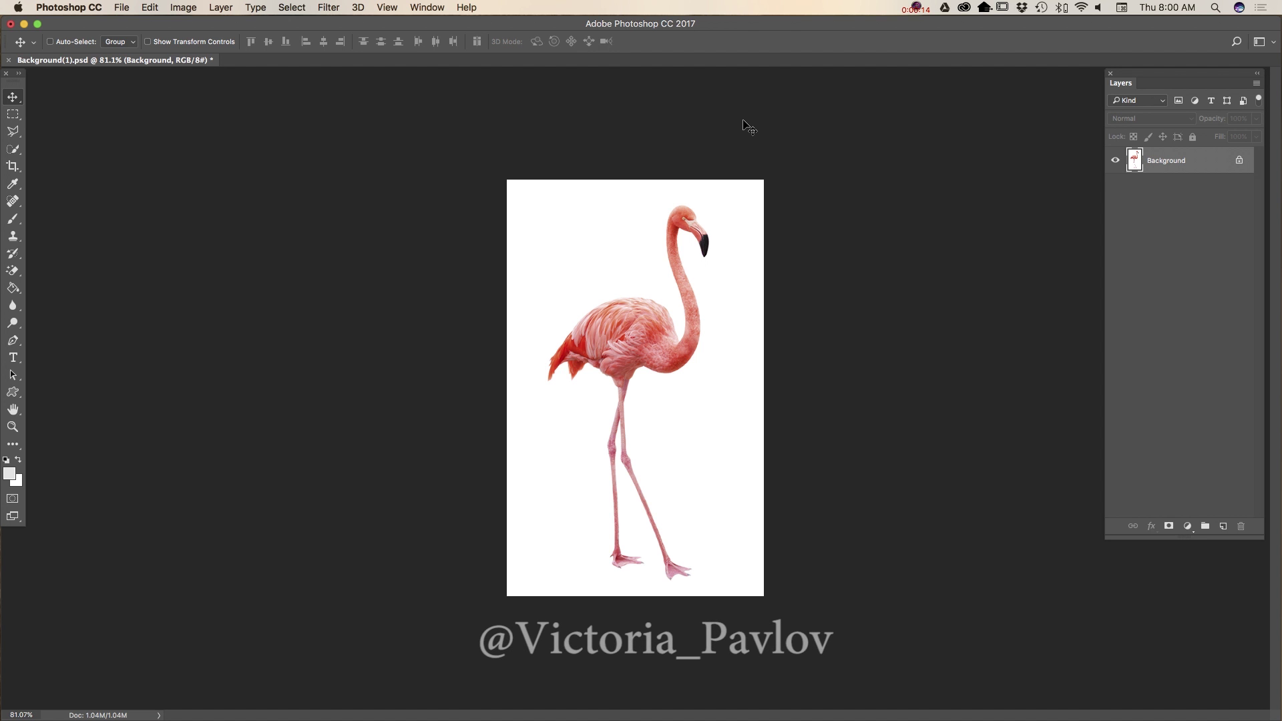
Start a new document from the File menu and browse the Saved templates, then the Photo presets
{"action": "left_click", "coordinate": [123, 9]}
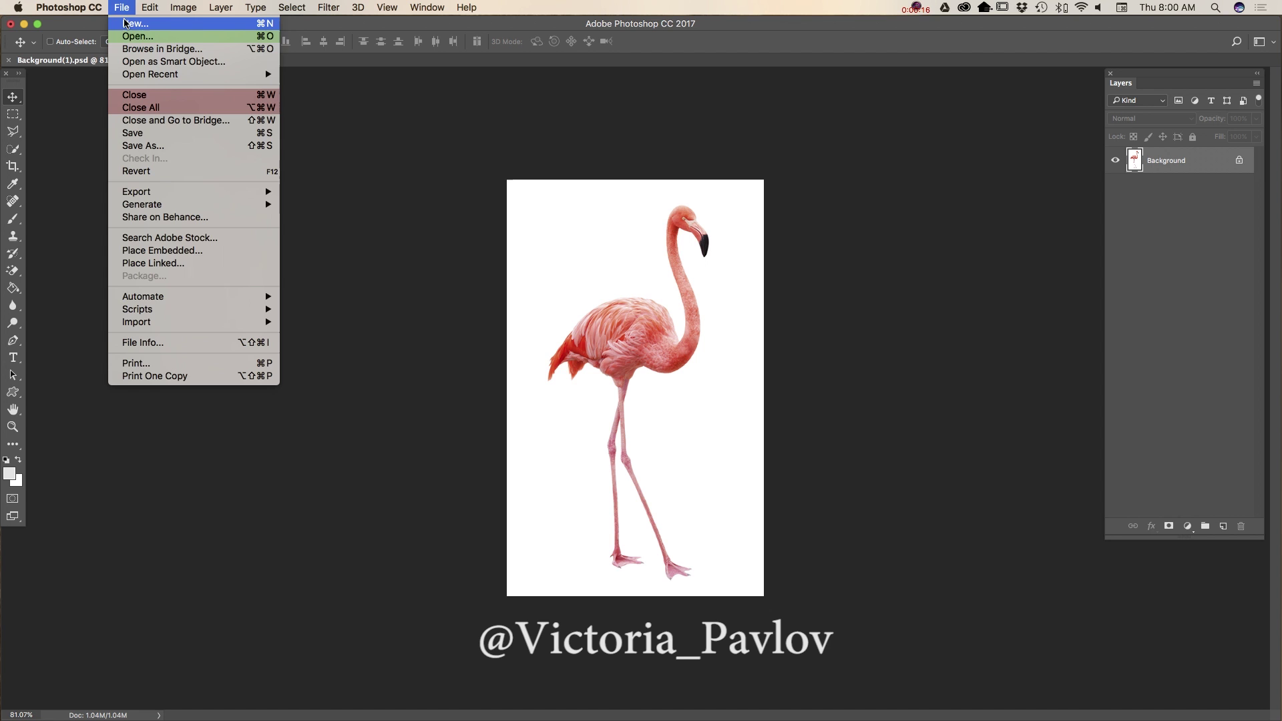
{"action": "left_click", "coordinate": [123, 9]}
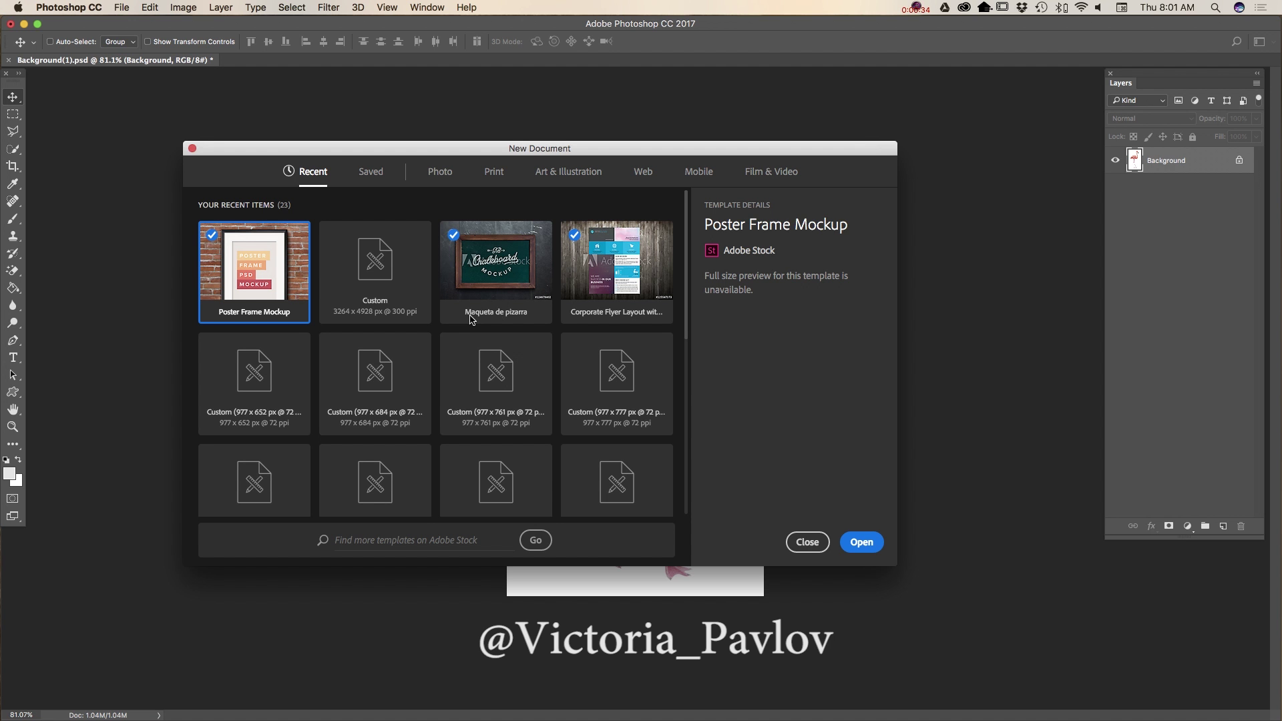
{"action": "left_click", "coordinate": [370, 174]}
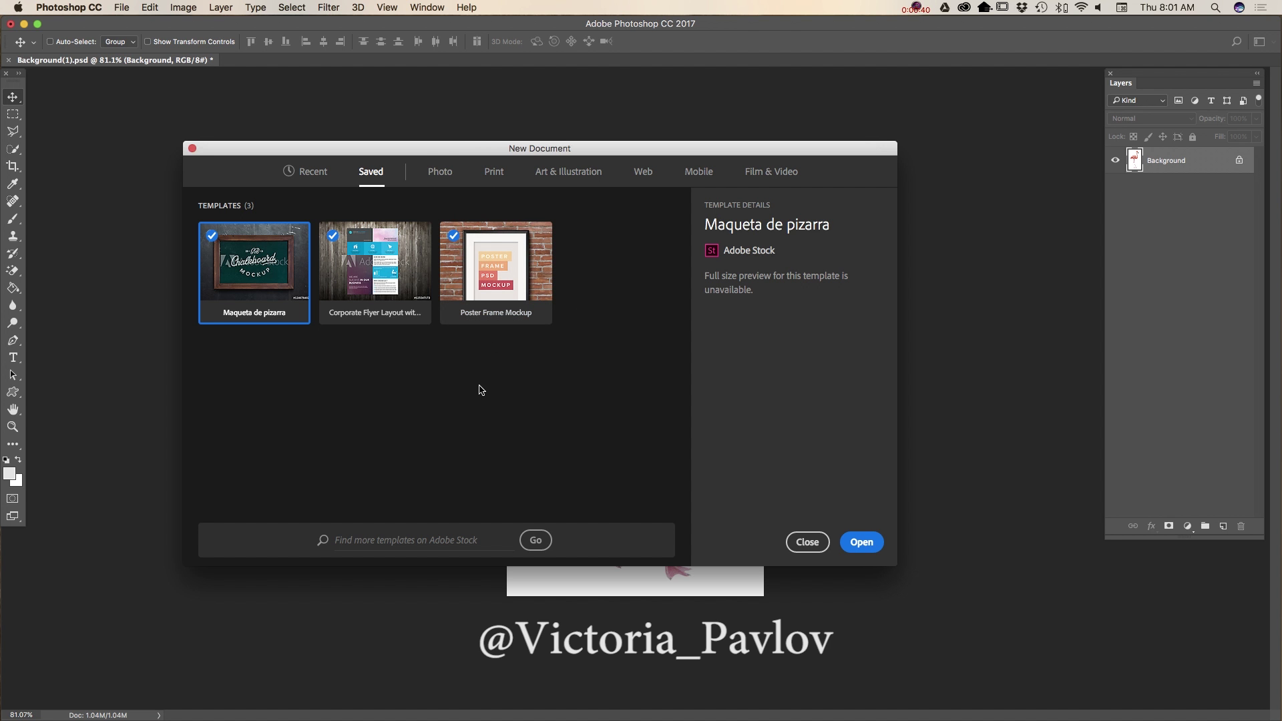
{"action": "left_click", "coordinate": [437, 175]}
Browse the Print, Art & Illustration, Web and Mobile preset categories, then return to Photo
{"action": "left_click", "coordinate": [495, 177]}
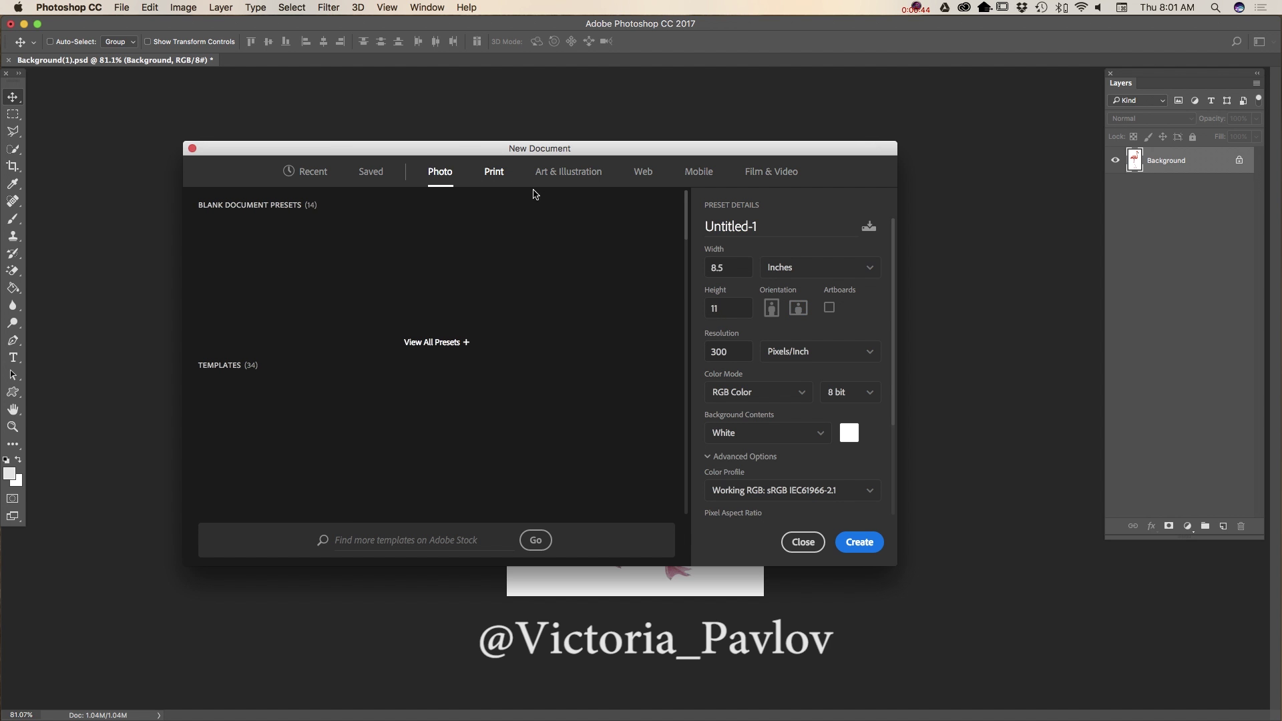
{"action": "left_click", "coordinate": [569, 175]}
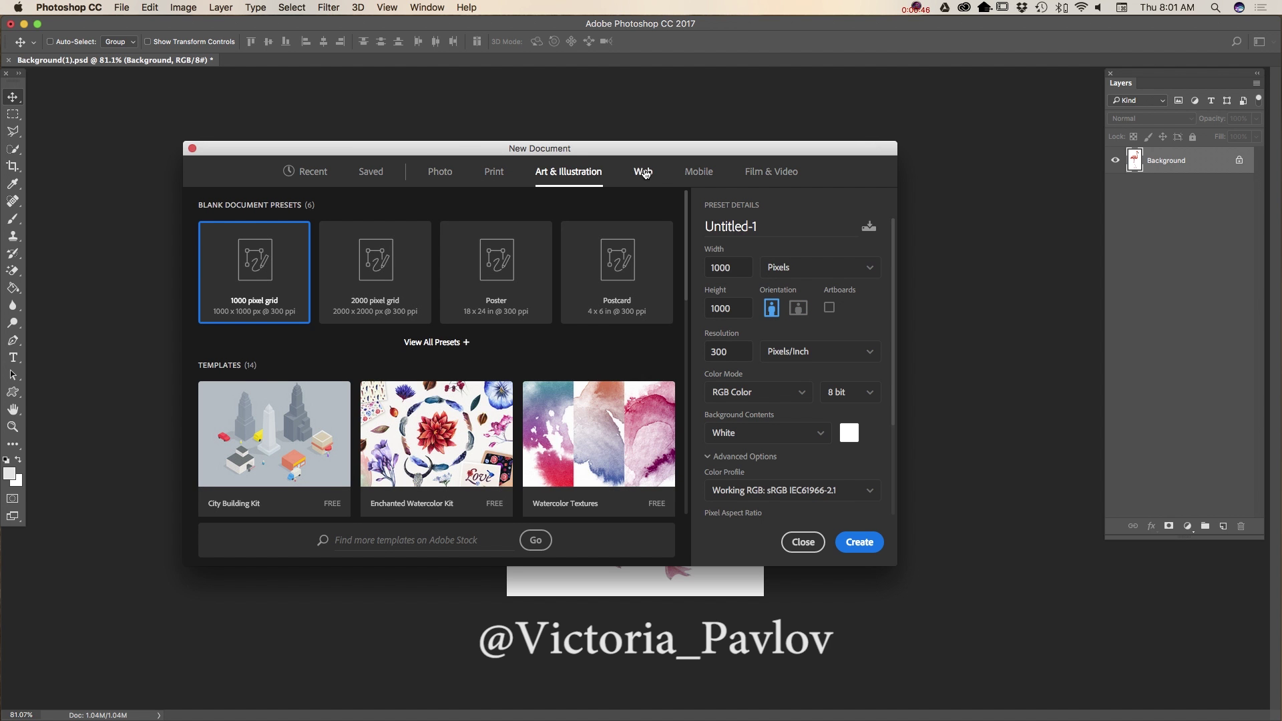
{"action": "left_click", "coordinate": [645, 173]}
{"action": "left_click", "coordinate": [700, 175]}
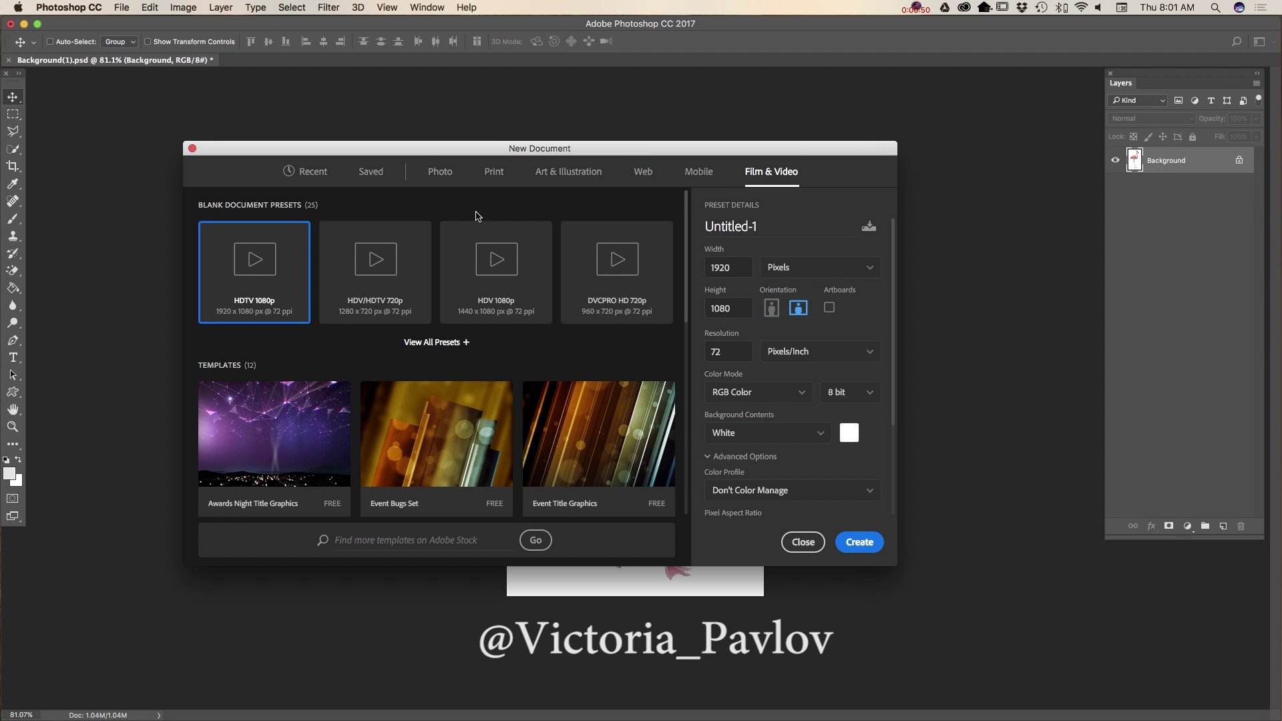
{"action": "left_click", "coordinate": [437, 175]}
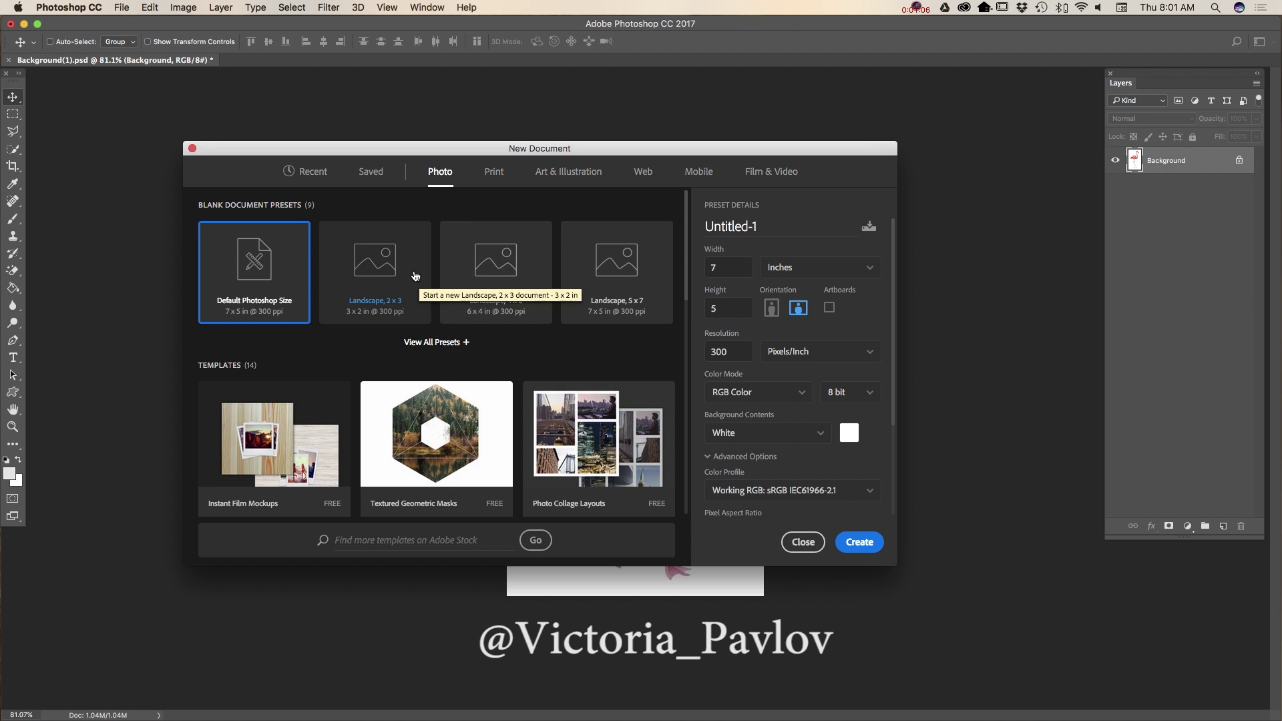
Choose the Landscape 2 x 3 photo preset and set the resolution to 72 pixels per inch
{"action": "left_click", "coordinate": [415, 277]}
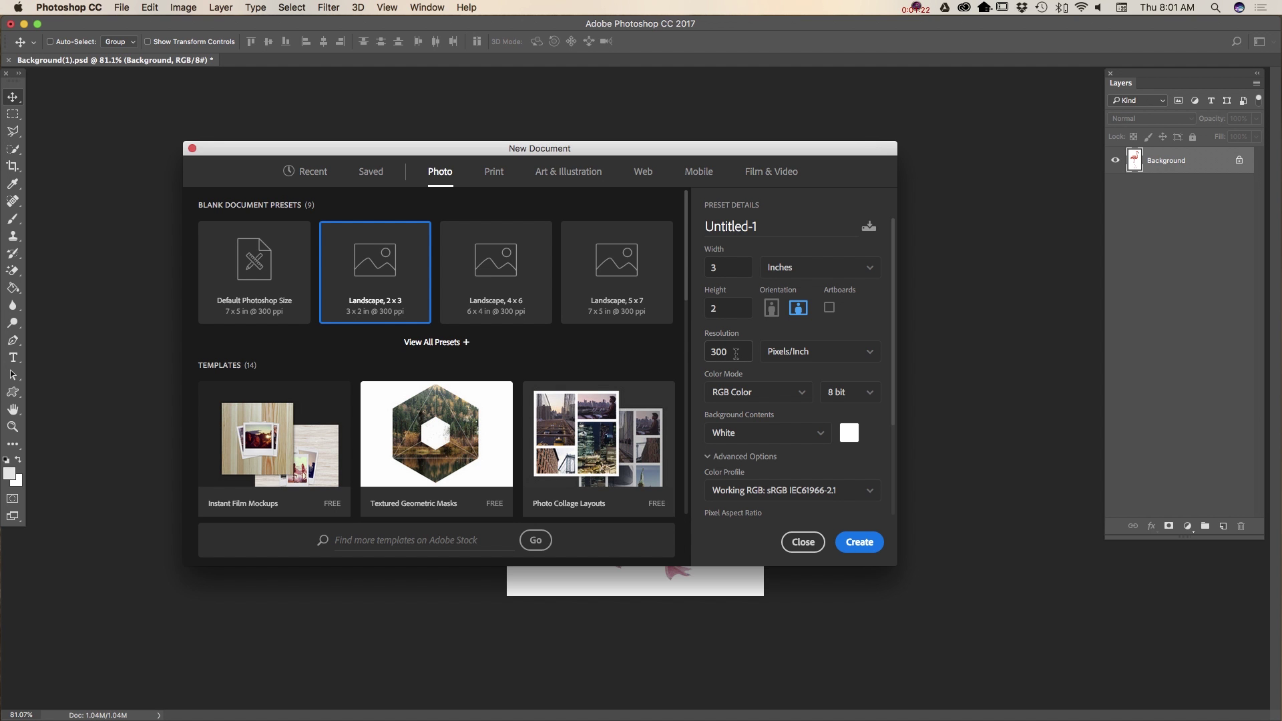
{"action": "left_click_drag", "start_coordinate": [734, 352], "coordinate": [701, 354]}
{"action": "type", "text": "72"}
Switch to portrait orientation, keep a White background, and name the document 'test'
{"action": "left_click", "coordinate": [771, 309]}
{"action": "left_click", "coordinate": [787, 399]}
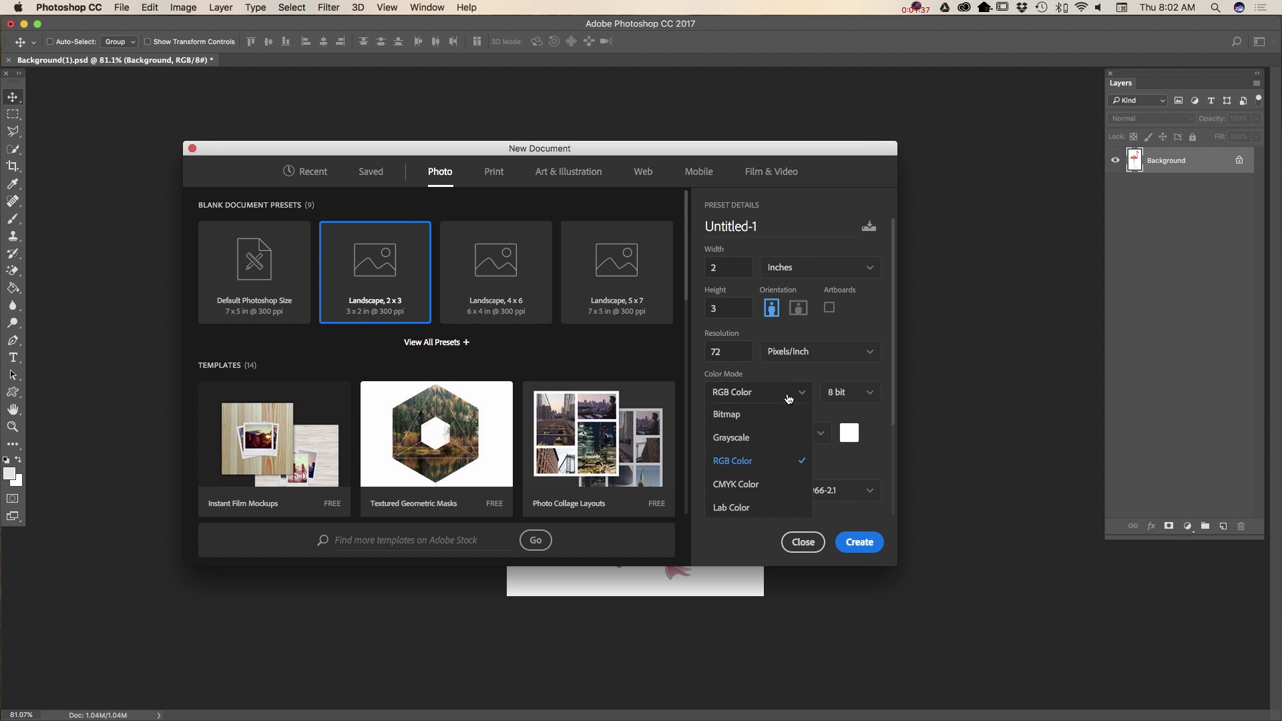
{"action": "left_click", "coordinate": [845, 373]}
{"action": "left_click", "coordinate": [794, 437]}
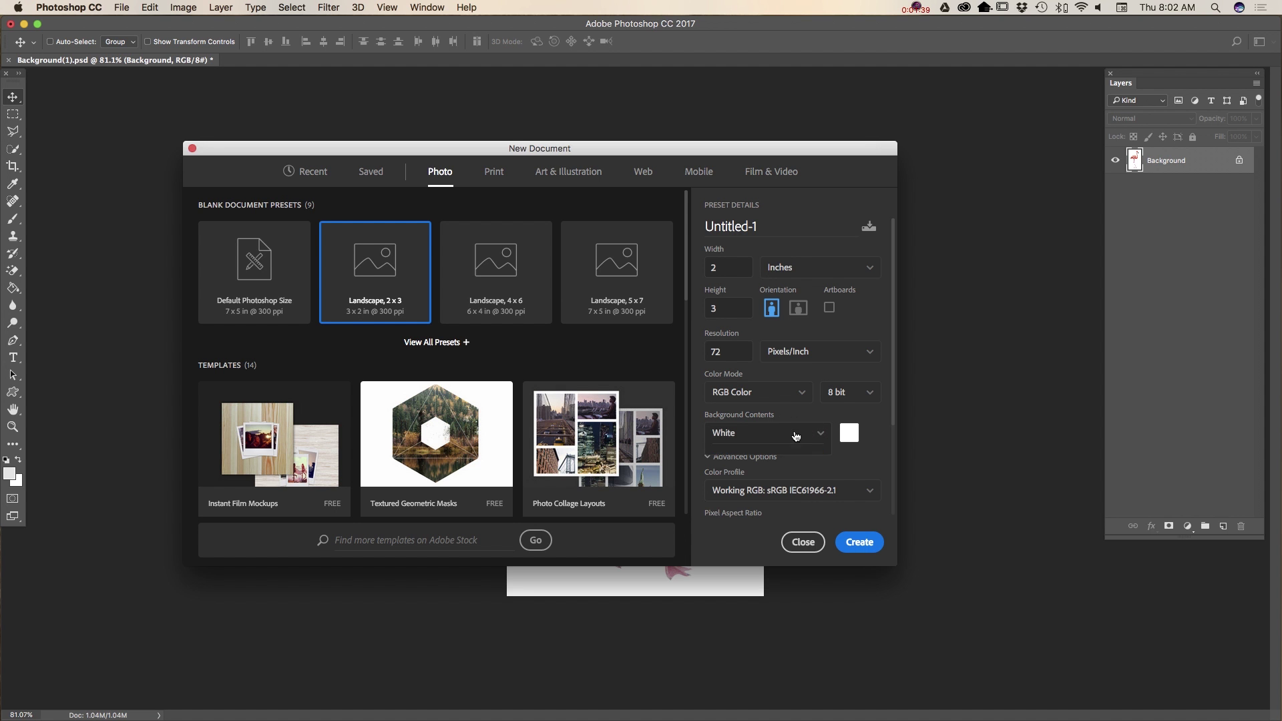
{"action": "left_click", "coordinate": [879, 421]}
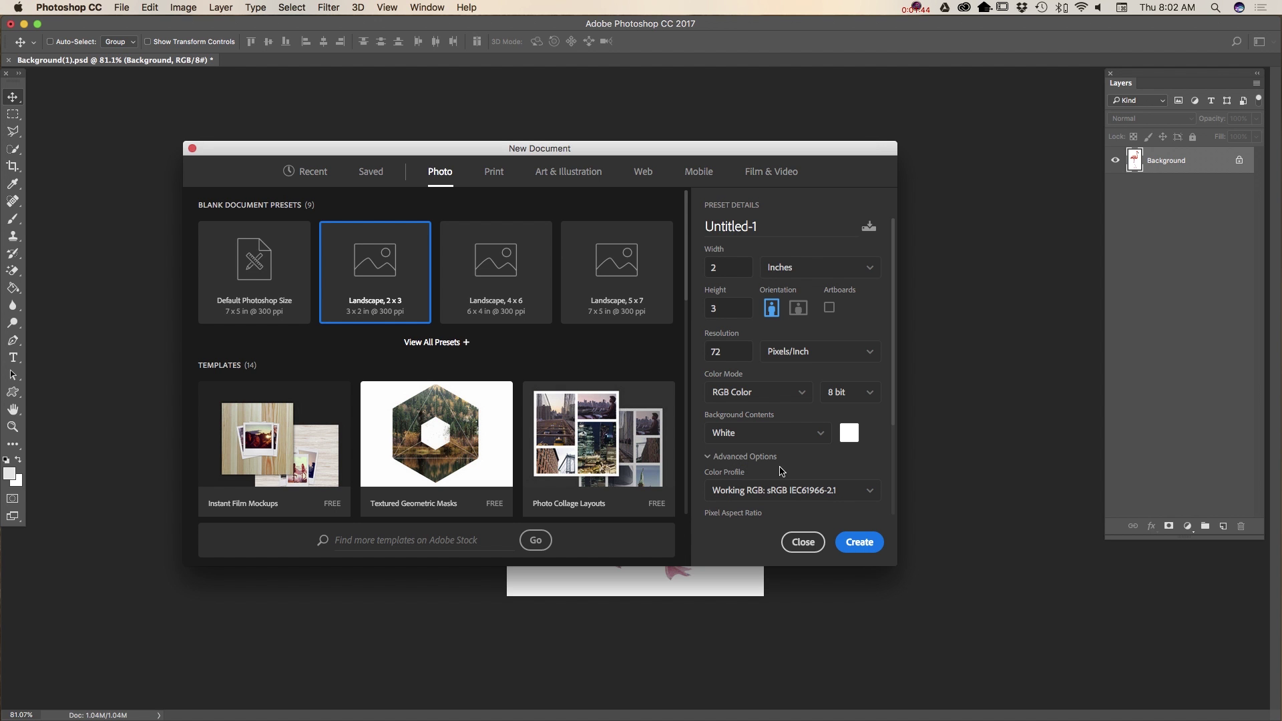
{"action": "left_click", "coordinate": [776, 229]}
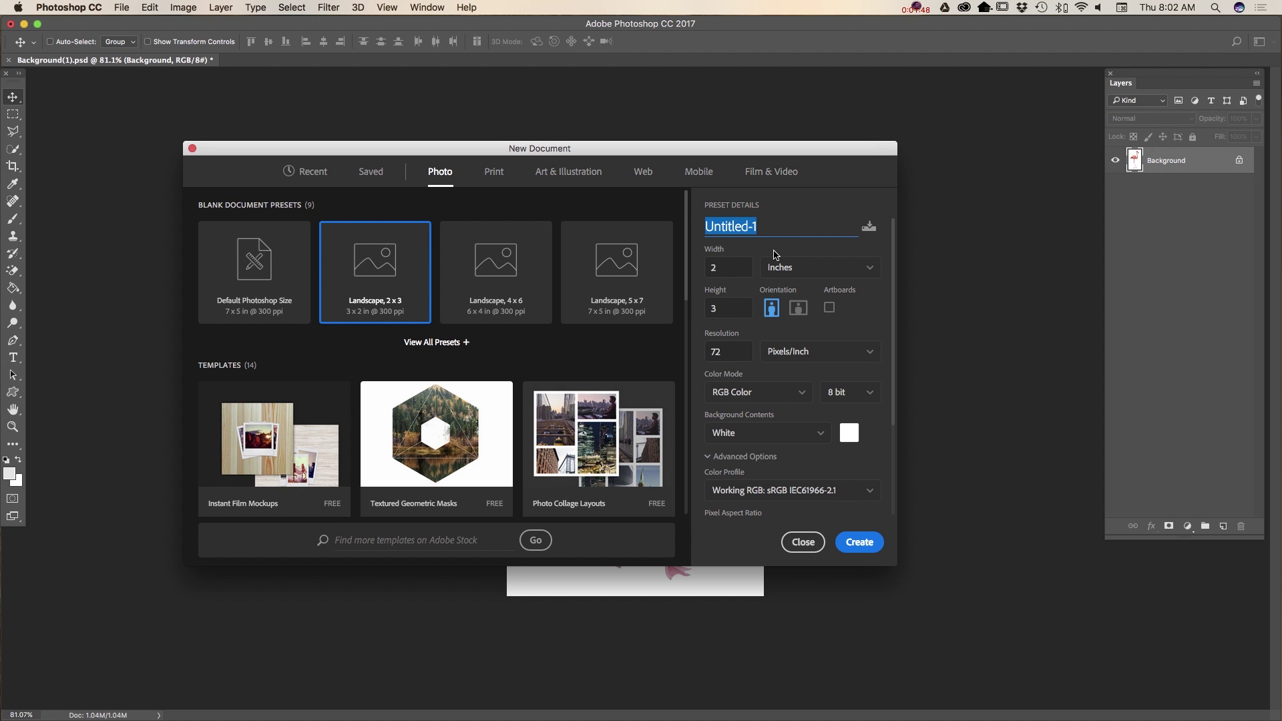
{"action": "type", "text": "test"}
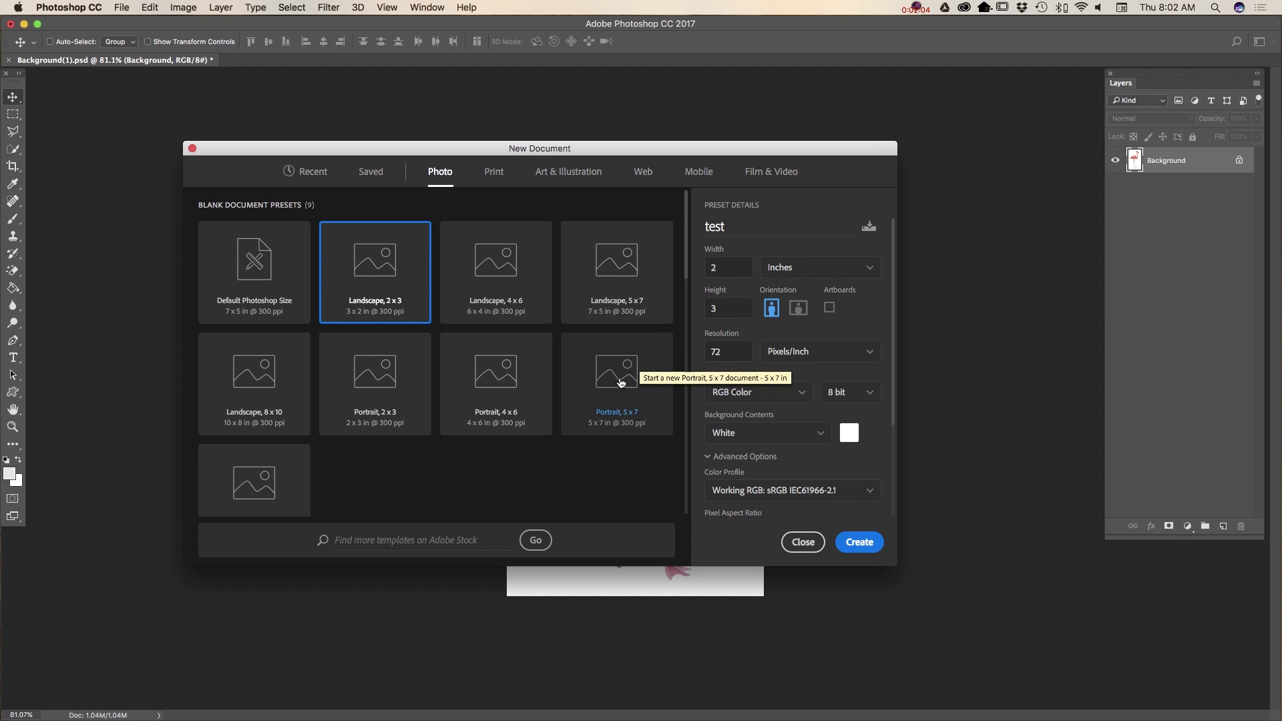
Select the Vintage Photo Effects template and view its full-size preview before closing it
{"action": "scroll", "coordinate": [670, 350], "scroll_direction": "down", "scroll_amount": 10}
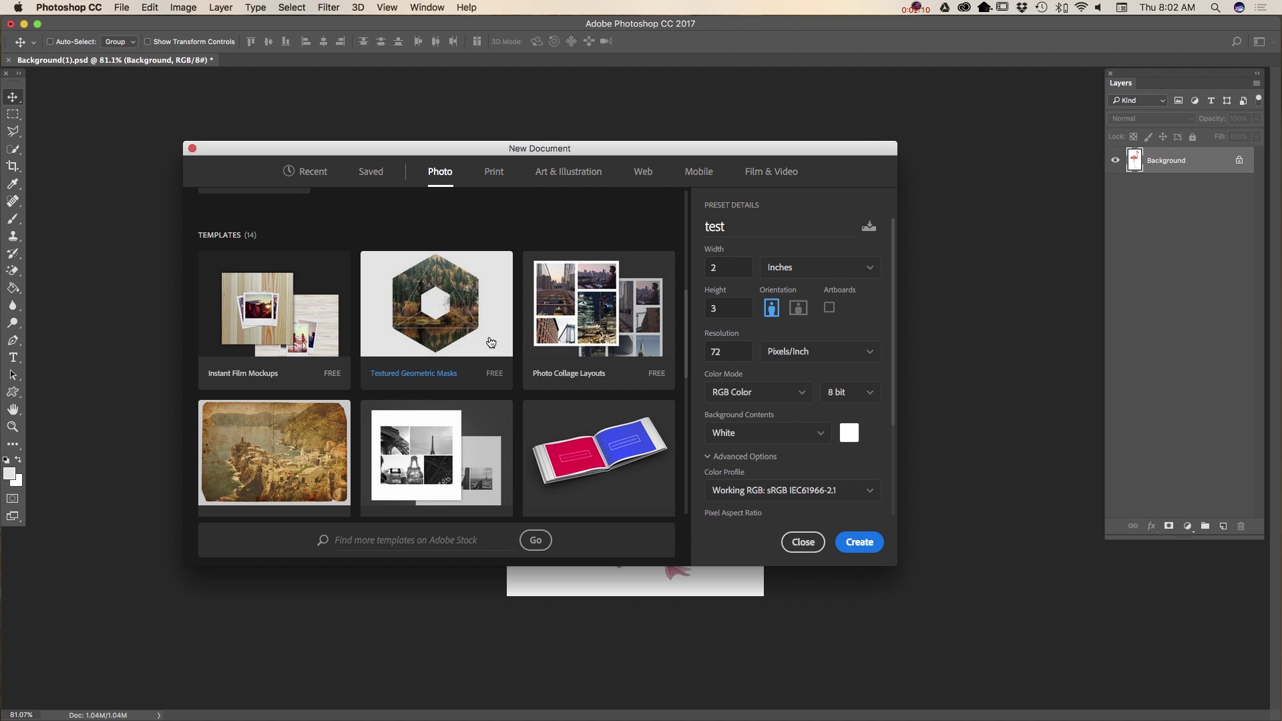
{"action": "left_click", "coordinate": [295, 471]}
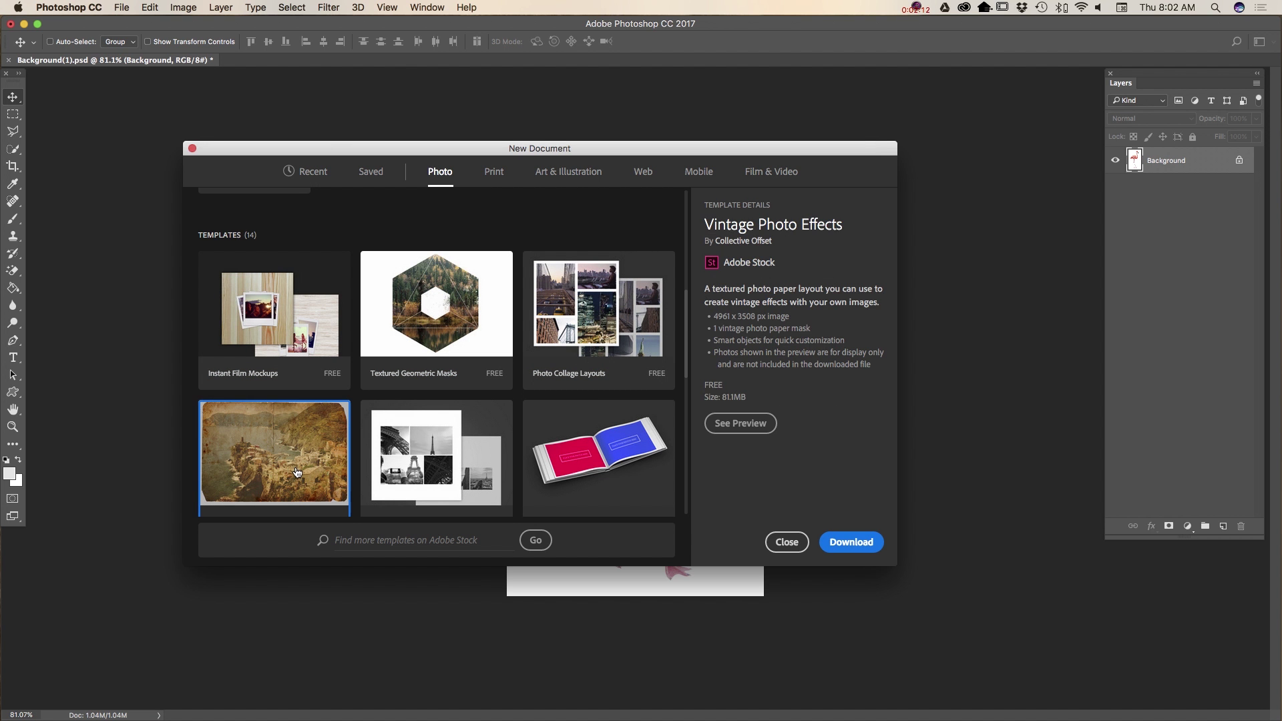
{"action": "scroll", "coordinate": [675, 349], "scroll_direction": "down", "scroll_amount": 2}
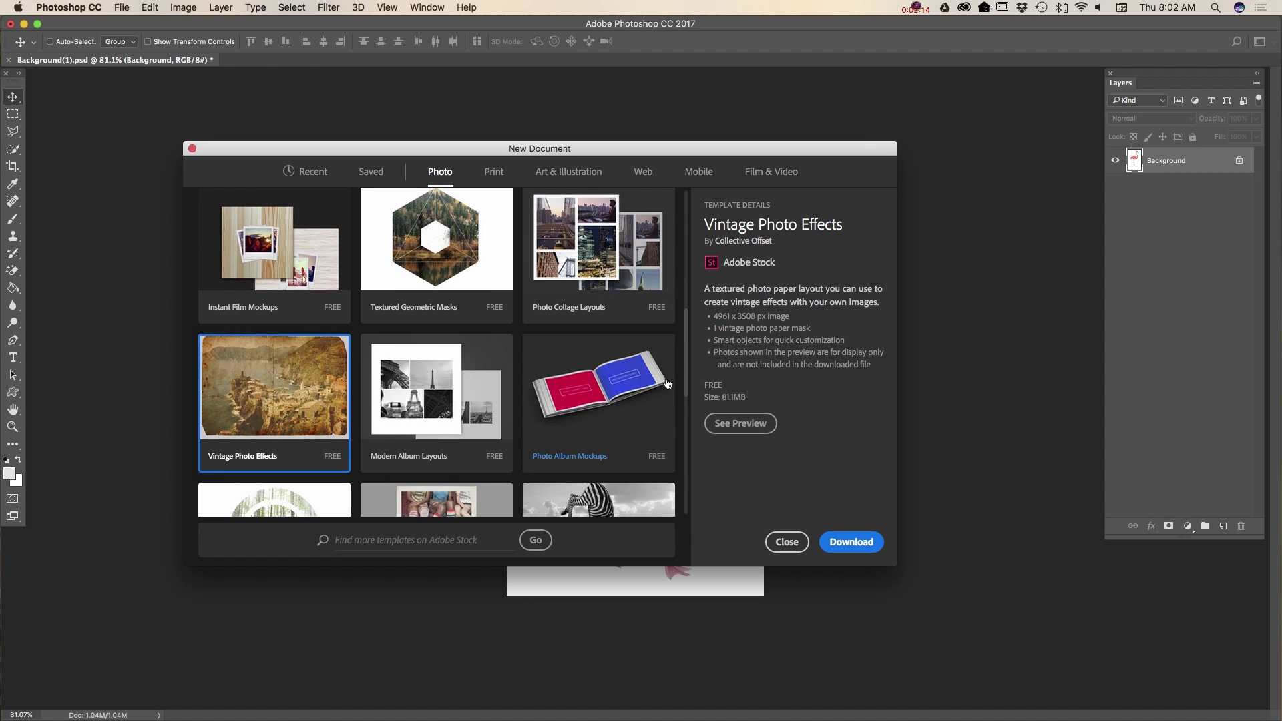
{"action": "left_click", "coordinate": [730, 430]}
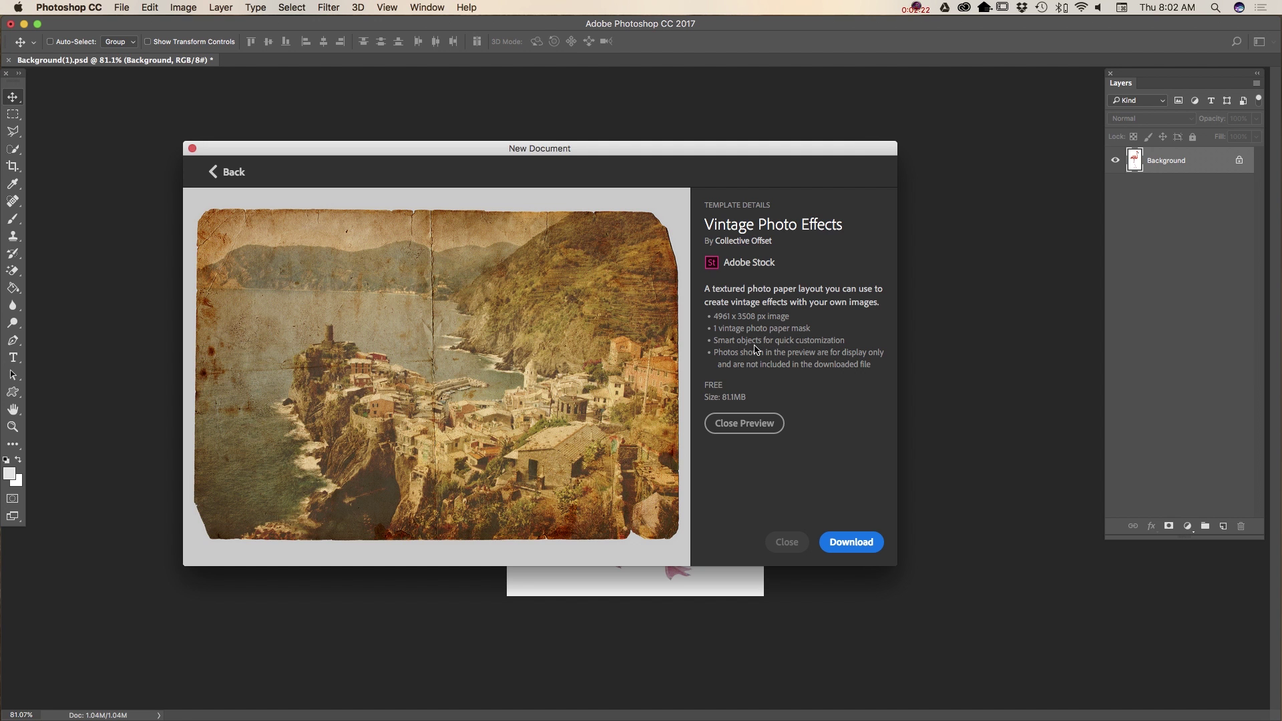
{"action": "left_click", "coordinate": [742, 423]}
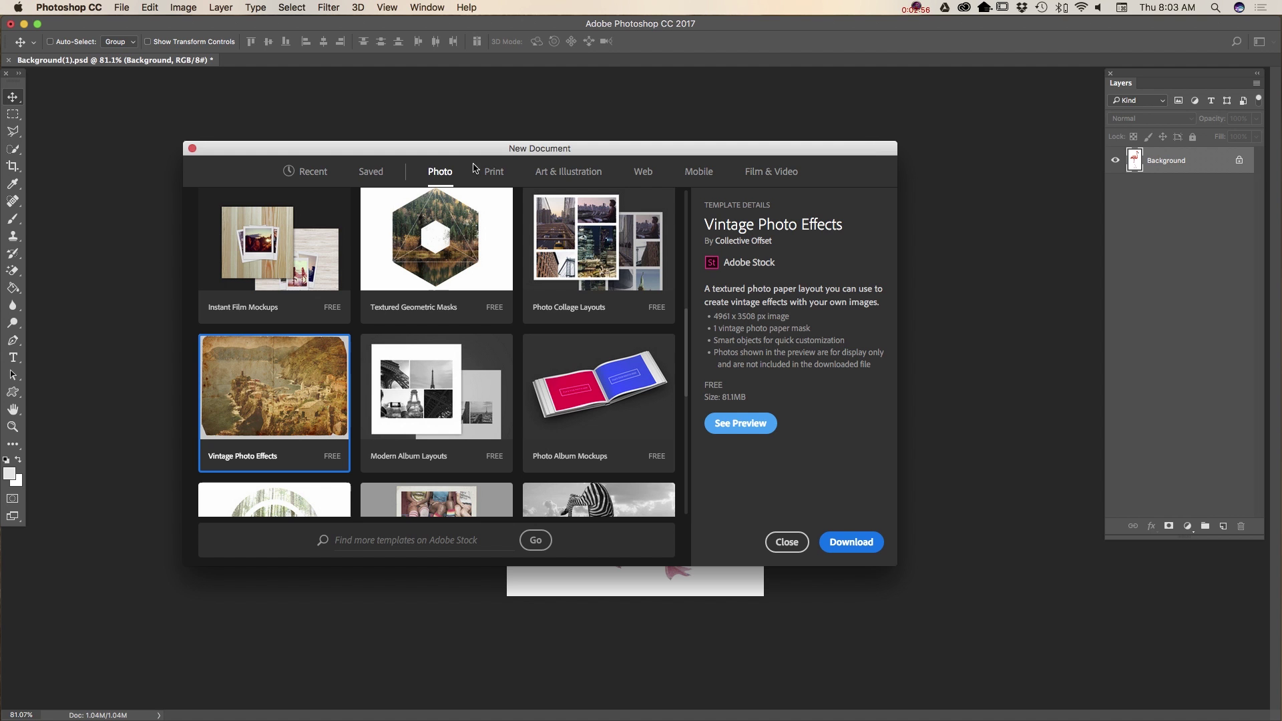
Enter 'nature' in the Find more templates on Adobe Stock search field
{"action": "left_click", "coordinate": [358, 542]}
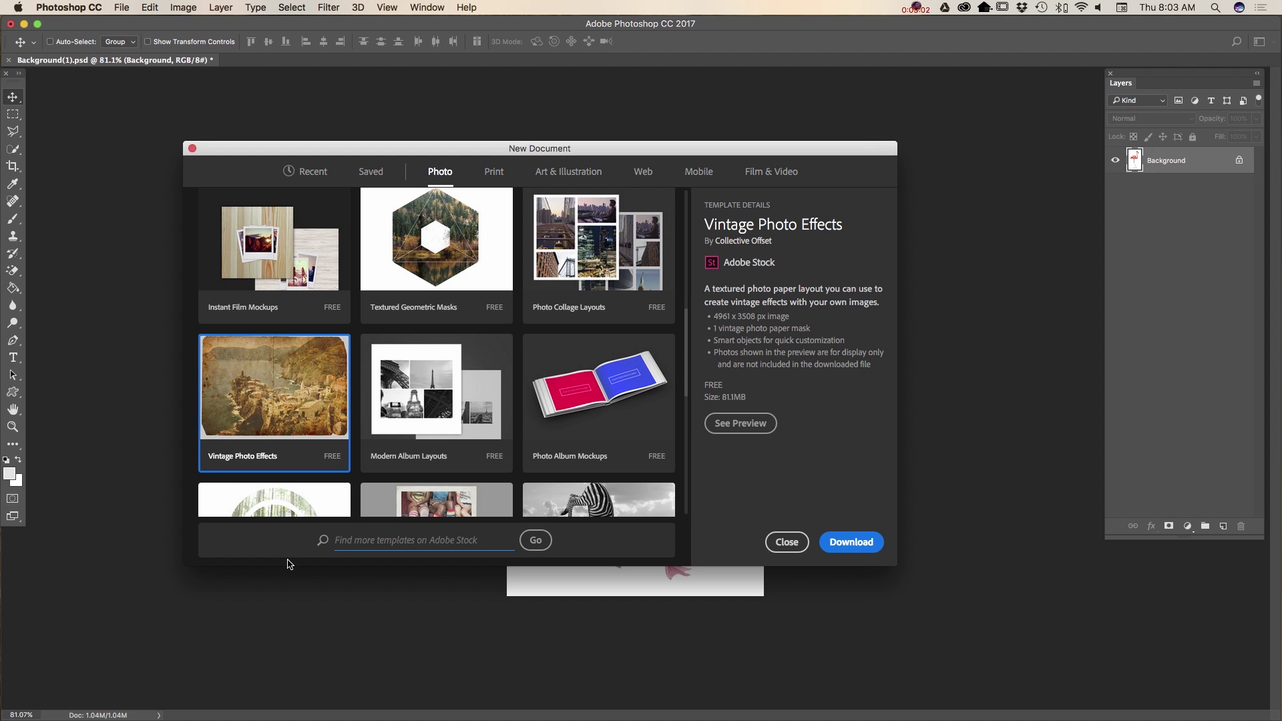
{"action": "type", "text": "nature"}
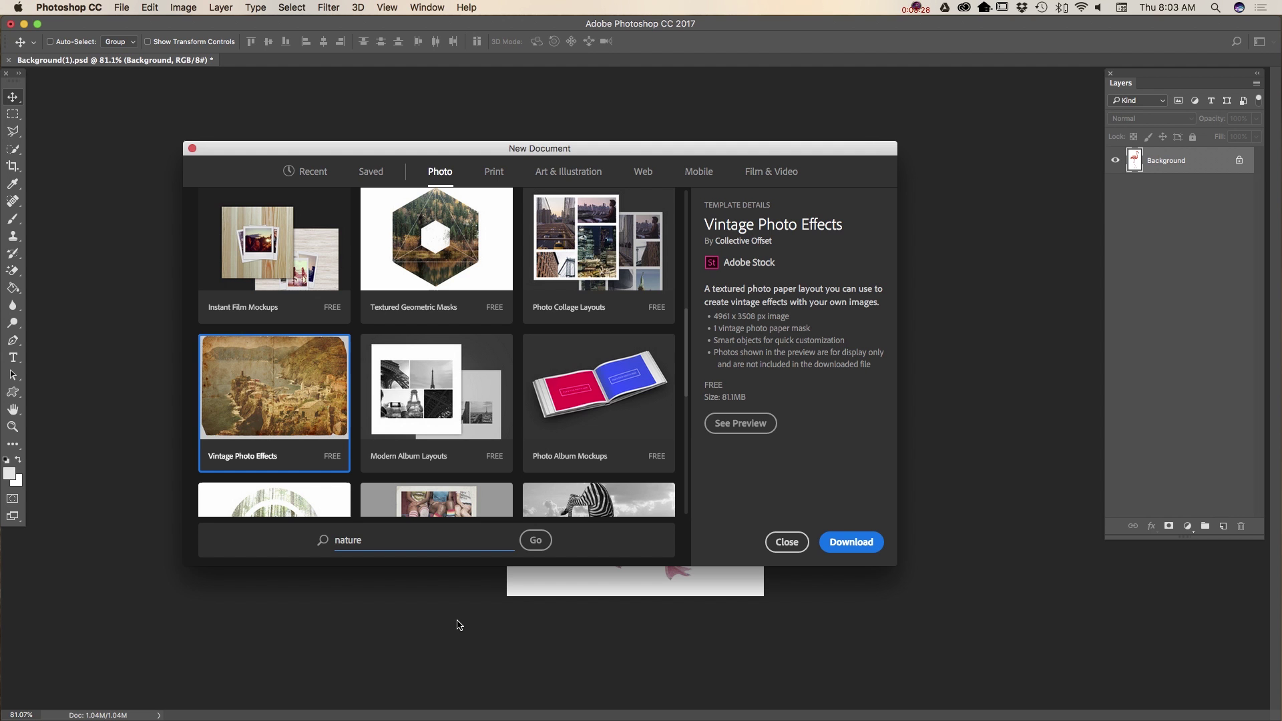
Open the saved Poster Frame Mockup template as a new document
{"action": "left_click", "coordinate": [370, 176]}
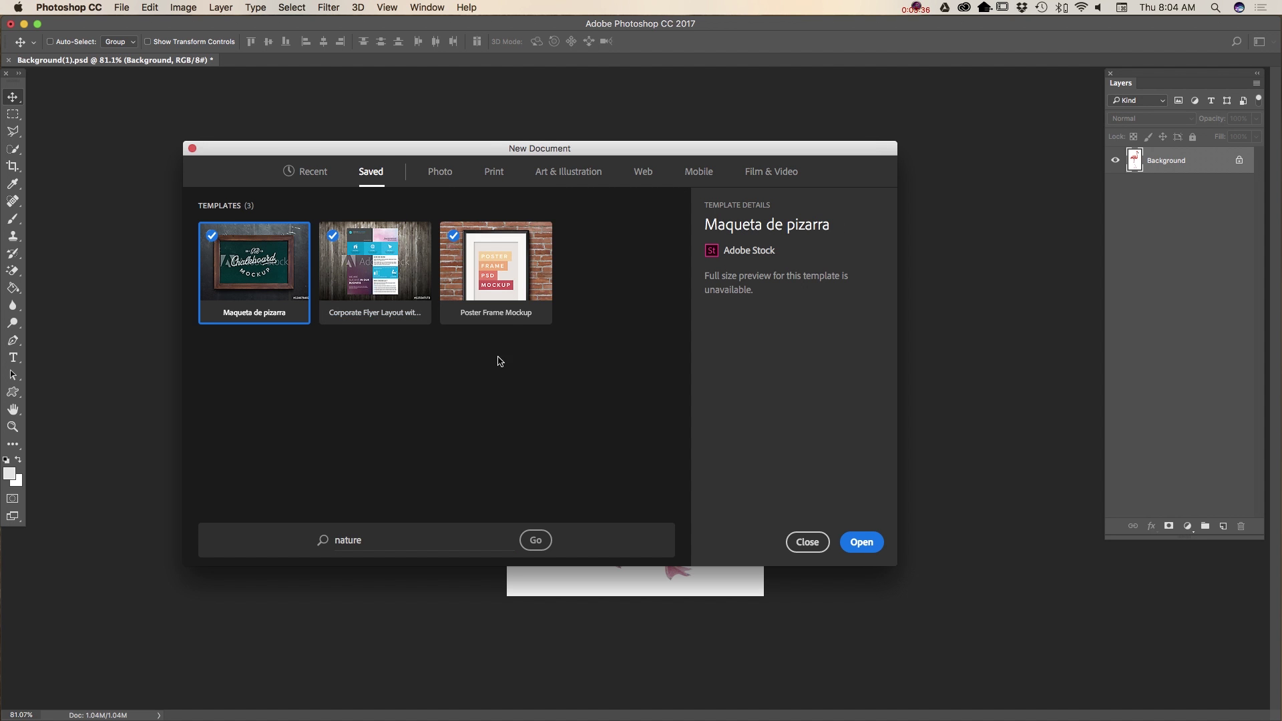
{"action": "left_click", "coordinate": [496, 302]}
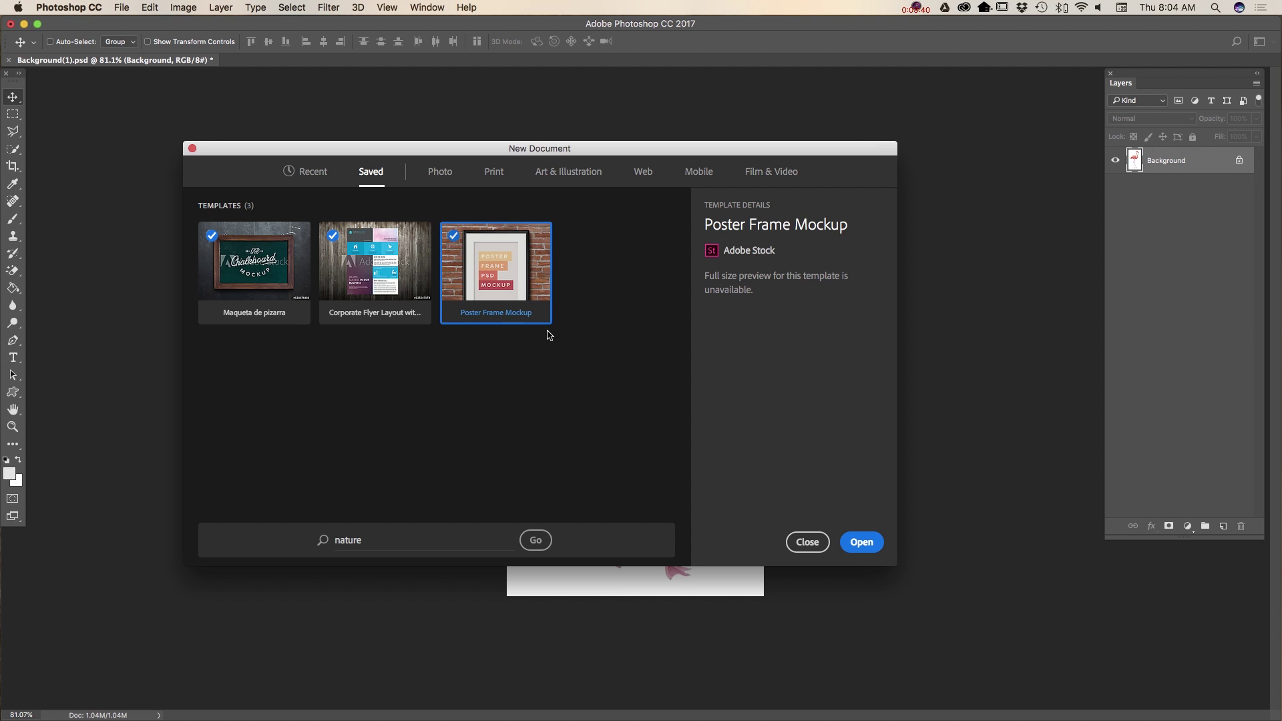
{"action": "left_click", "coordinate": [845, 538]}
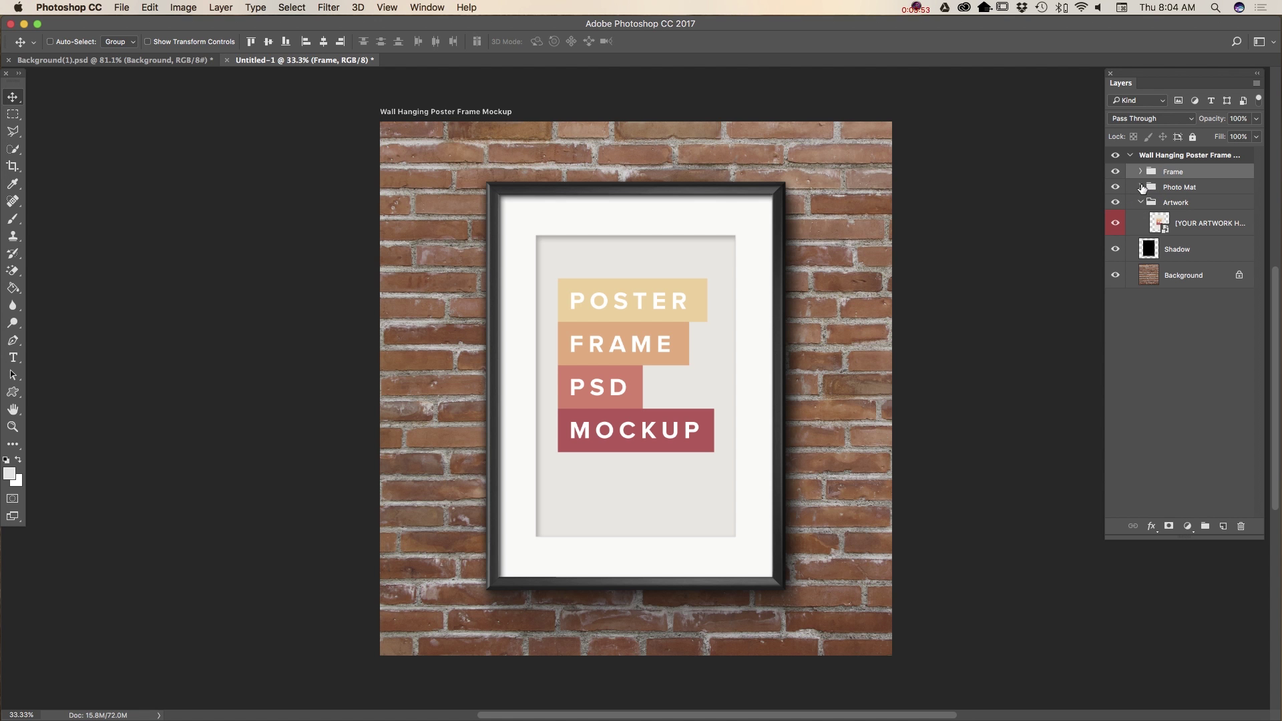
Expand the Photo Mat group and toggle the Passe-partout mat's visibility off and back on
{"action": "left_click", "coordinate": [1143, 188]}
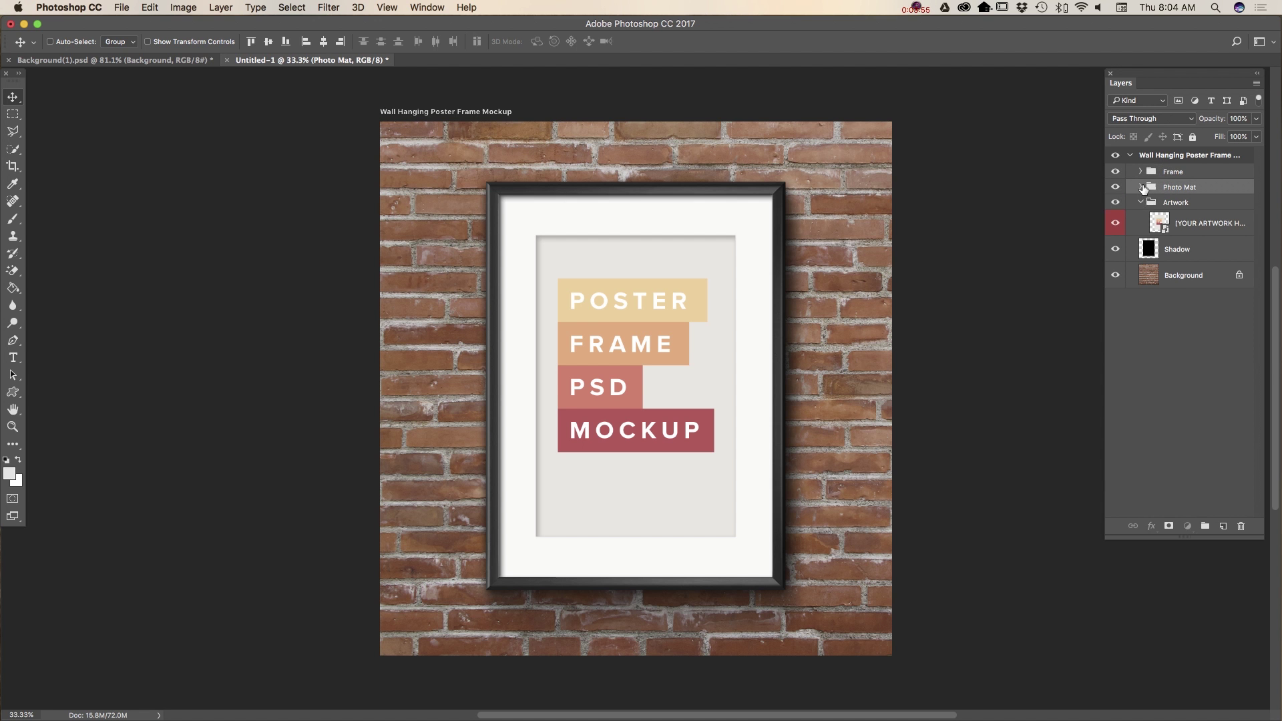
{"action": "left_click", "coordinate": [1141, 188]}
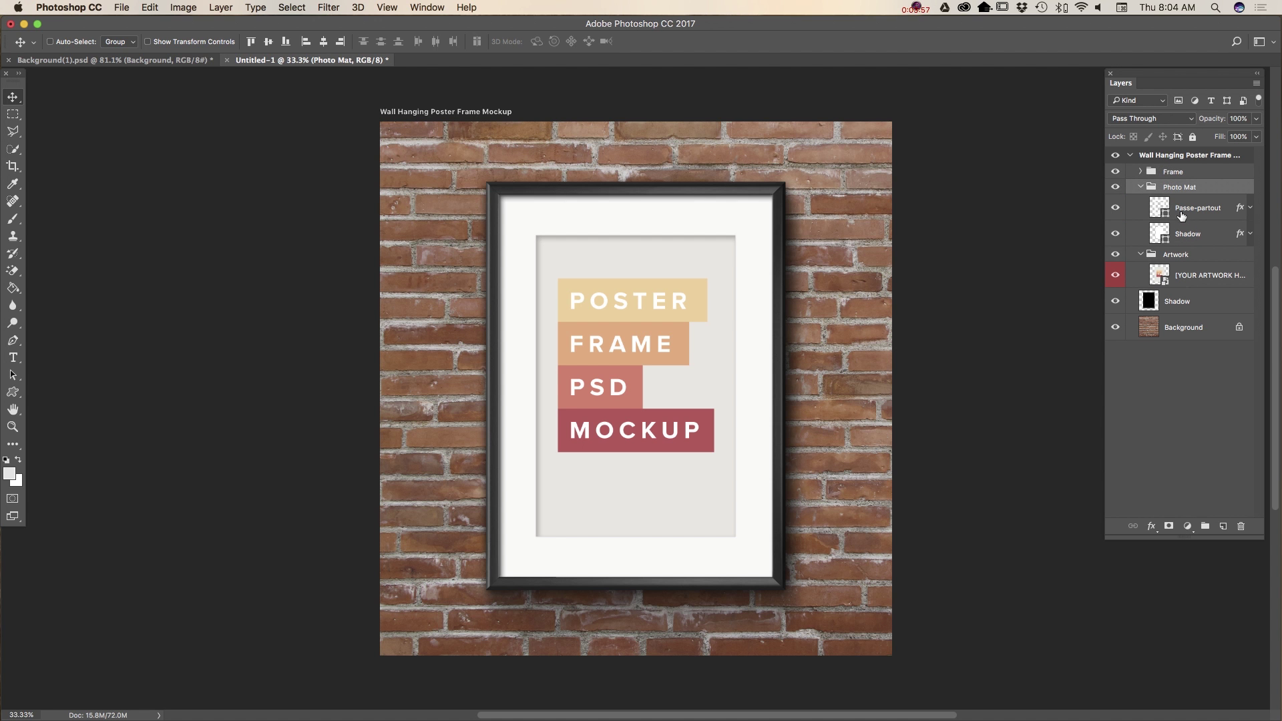
{"action": "left_click", "coordinate": [1114, 211]}
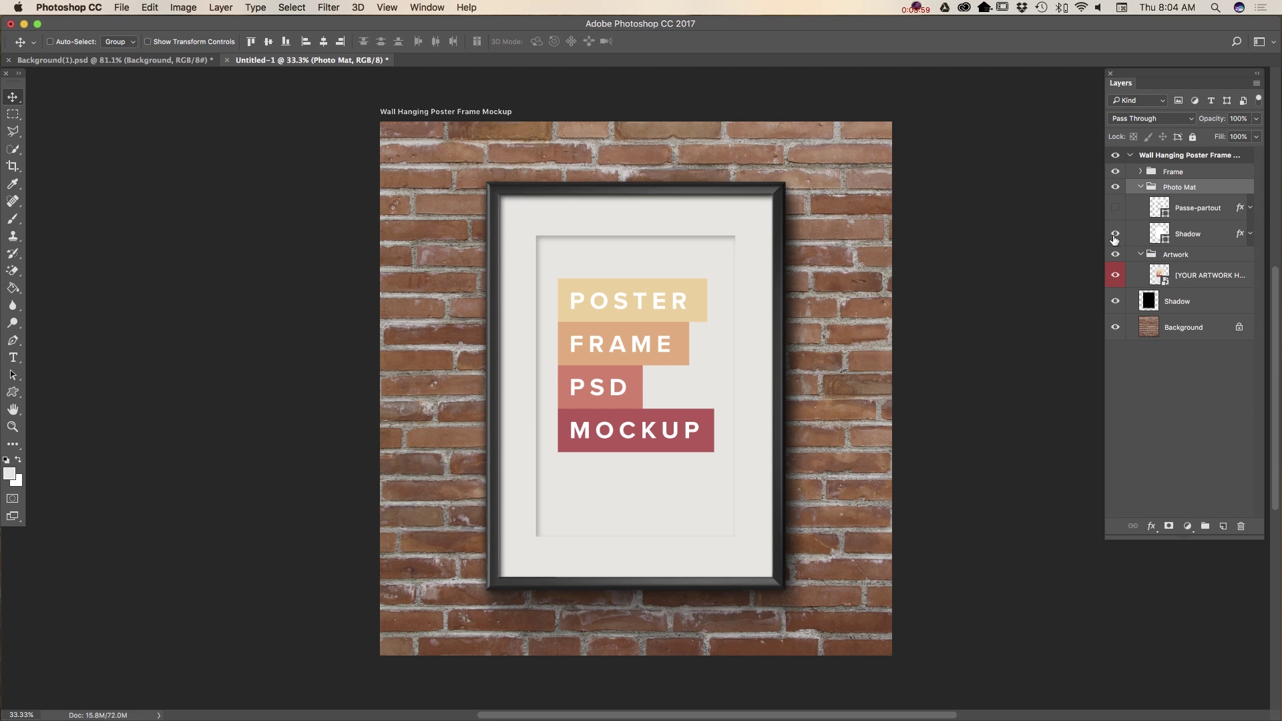
{"action": "left_click", "coordinate": [1115, 235]}
{"action": "left_click", "coordinate": [1115, 235]}
{"action": "left_click", "coordinate": [1116, 208]}
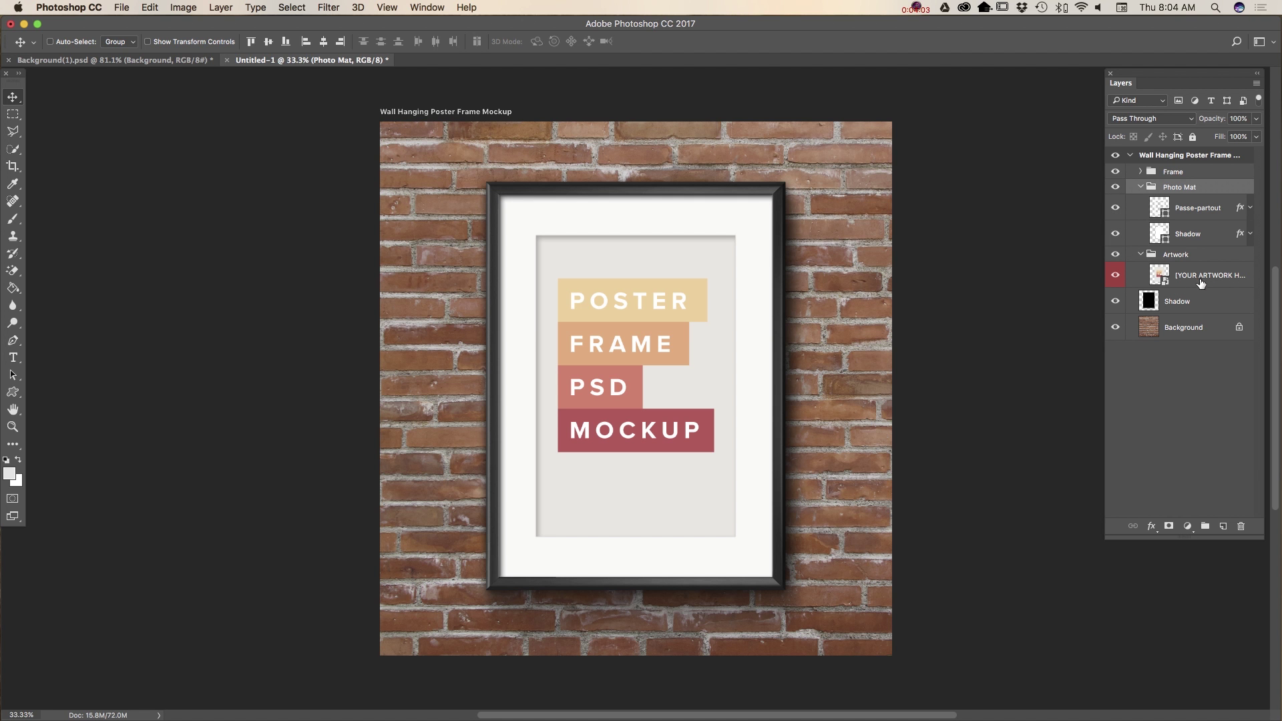
Hide the YOUR ARTWORK HERE sample poster layer, then switch to the Background(1).psd flamingo document
{"action": "left_click", "coordinate": [1186, 290]}
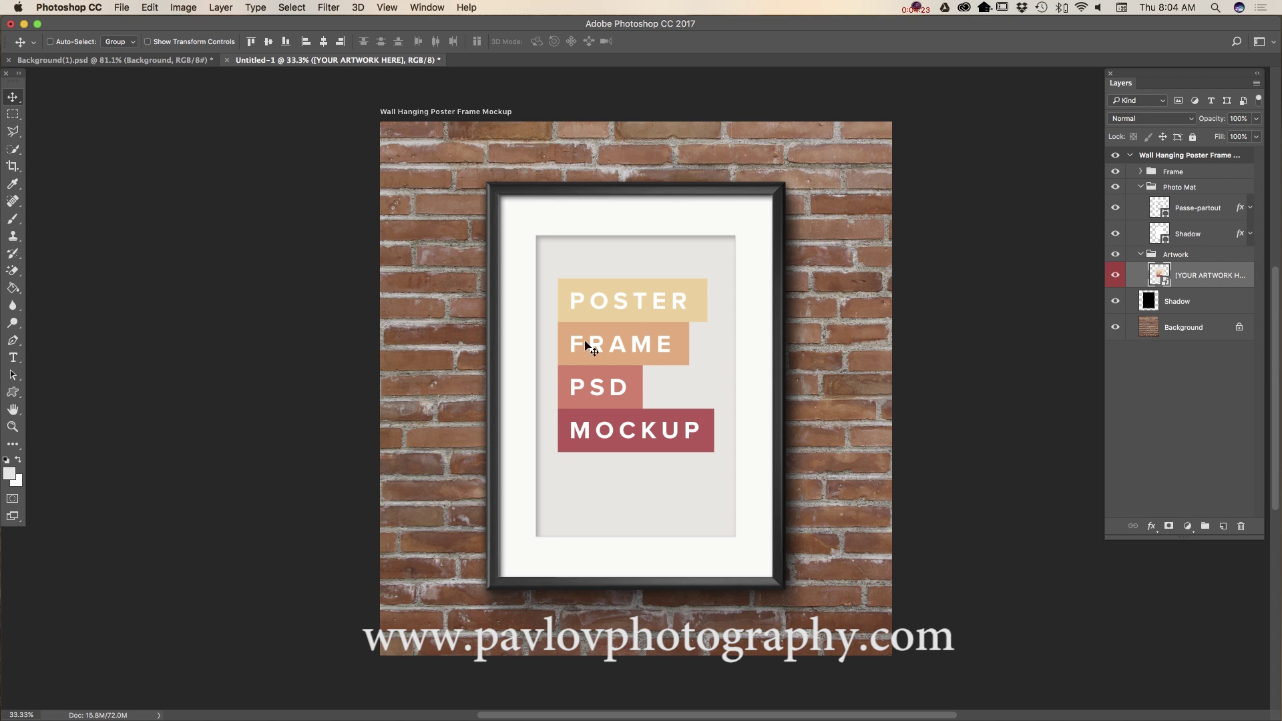
{"action": "left_click", "coordinate": [1116, 275]}
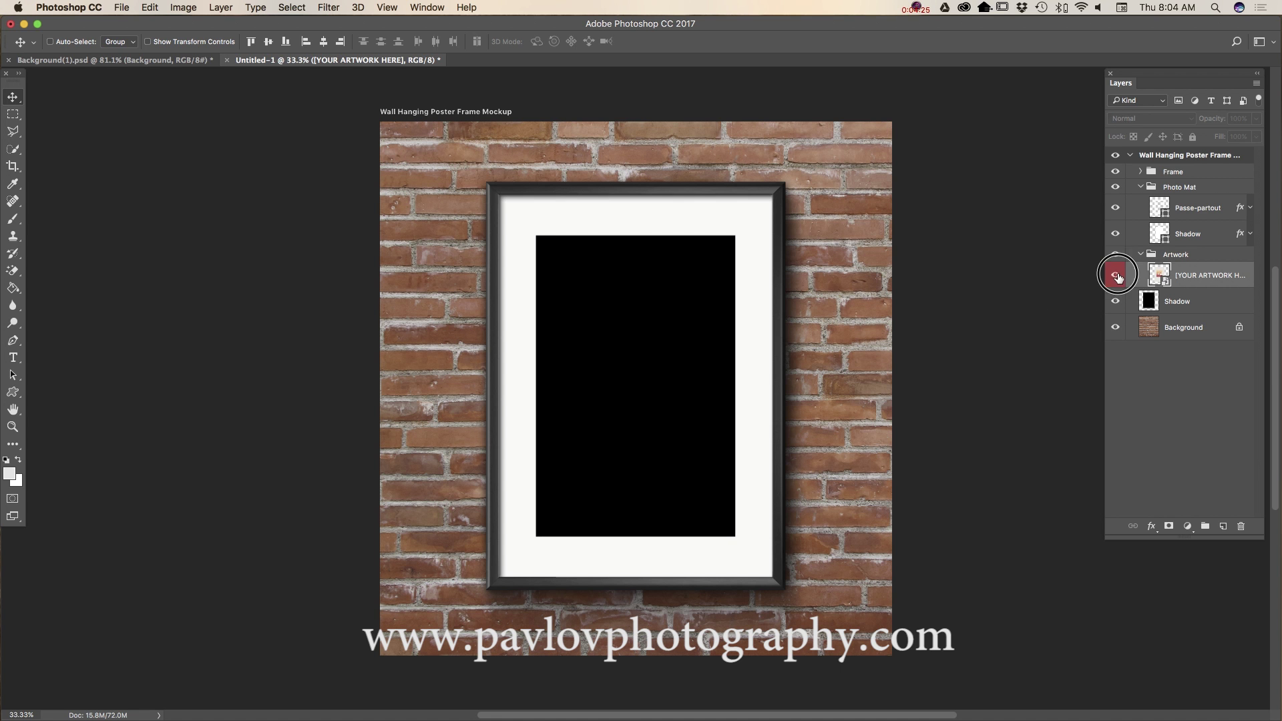
{"action": "left_click", "coordinate": [1117, 276]}
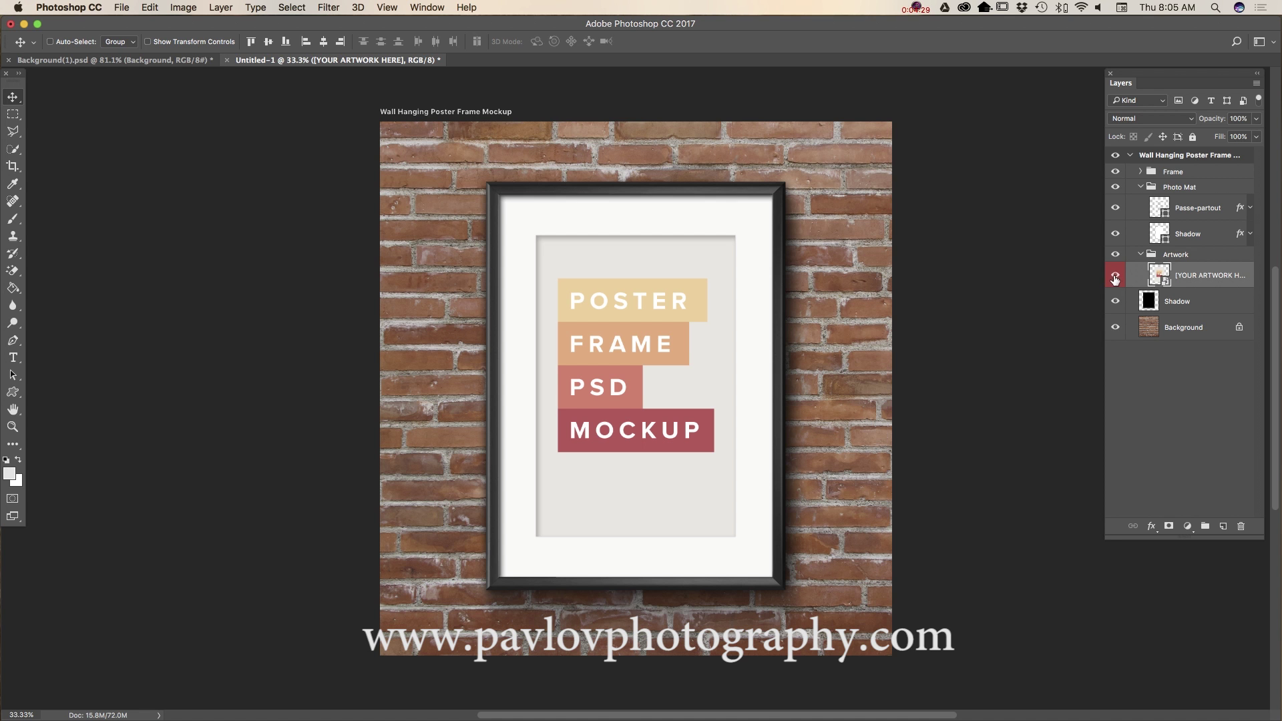
{"action": "left_click", "coordinate": [1115, 276]}
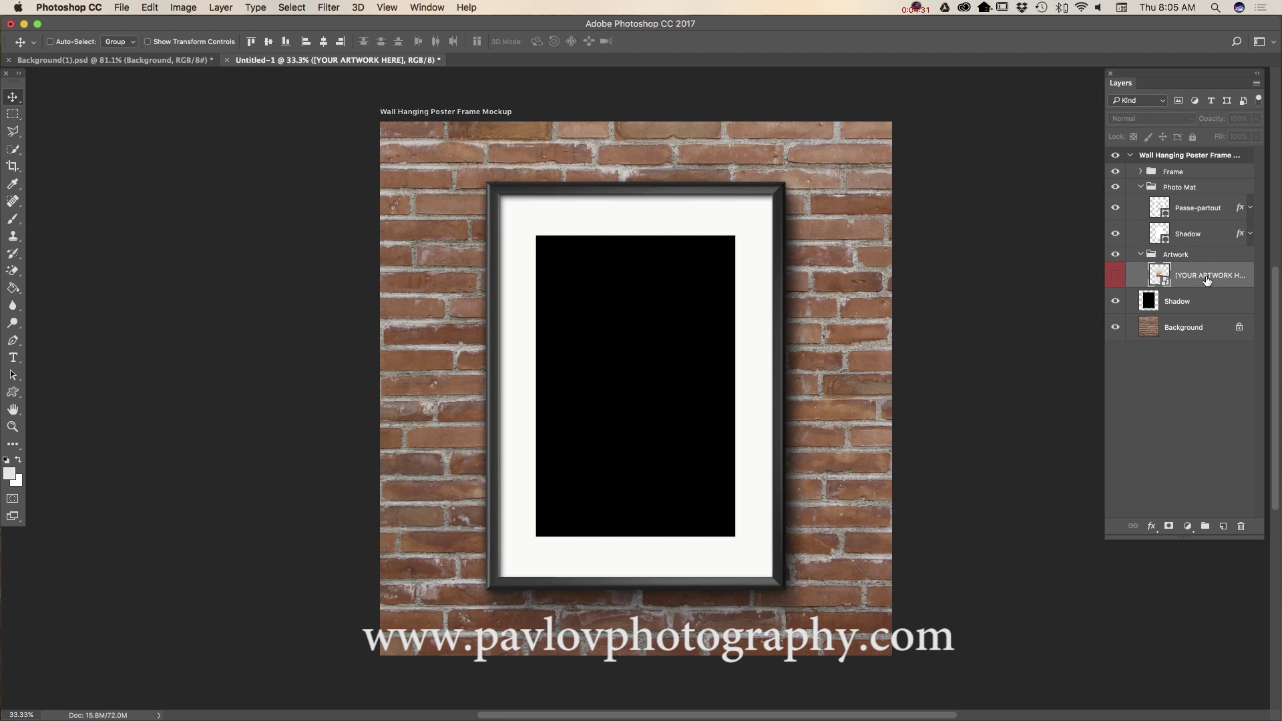
{"action": "left_click", "coordinate": [180, 63]}
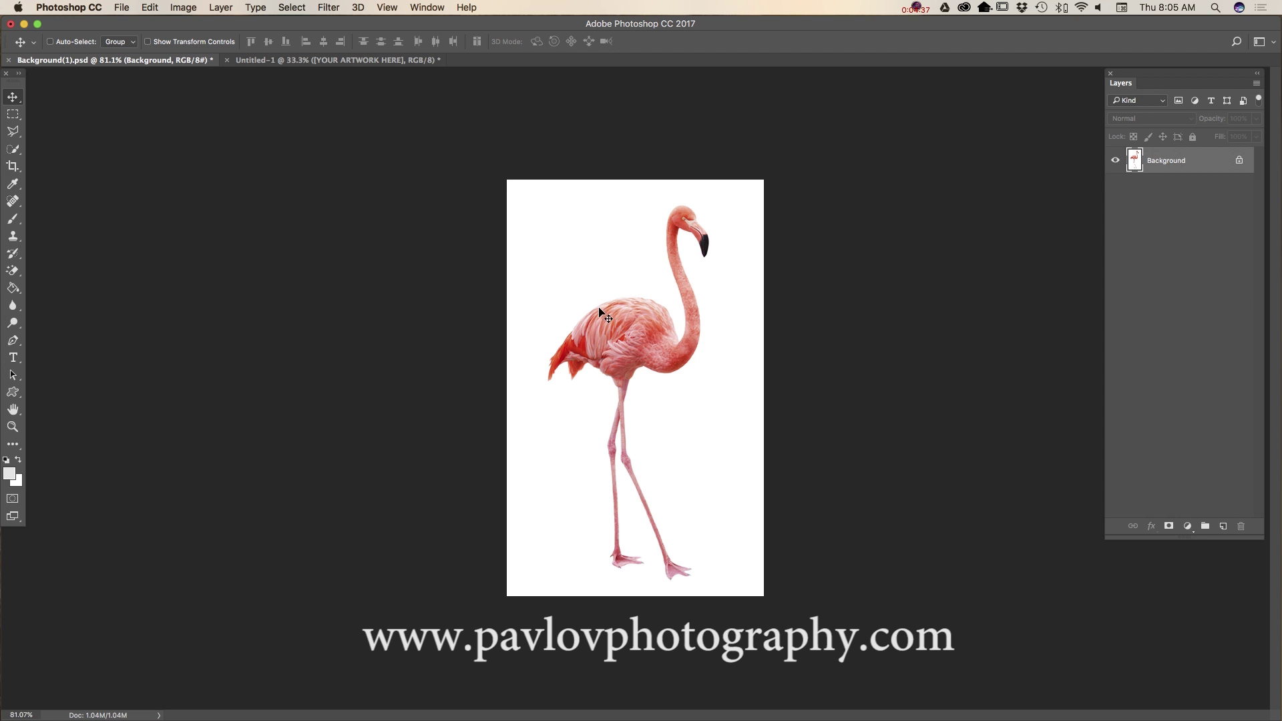
Drag the flamingo into the mockup and Free Transform it (Cmd+T) to fill the mat opening
{"action": "left_click_drag", "start_coordinate": [561, 332], "coordinate": [613, 337]}
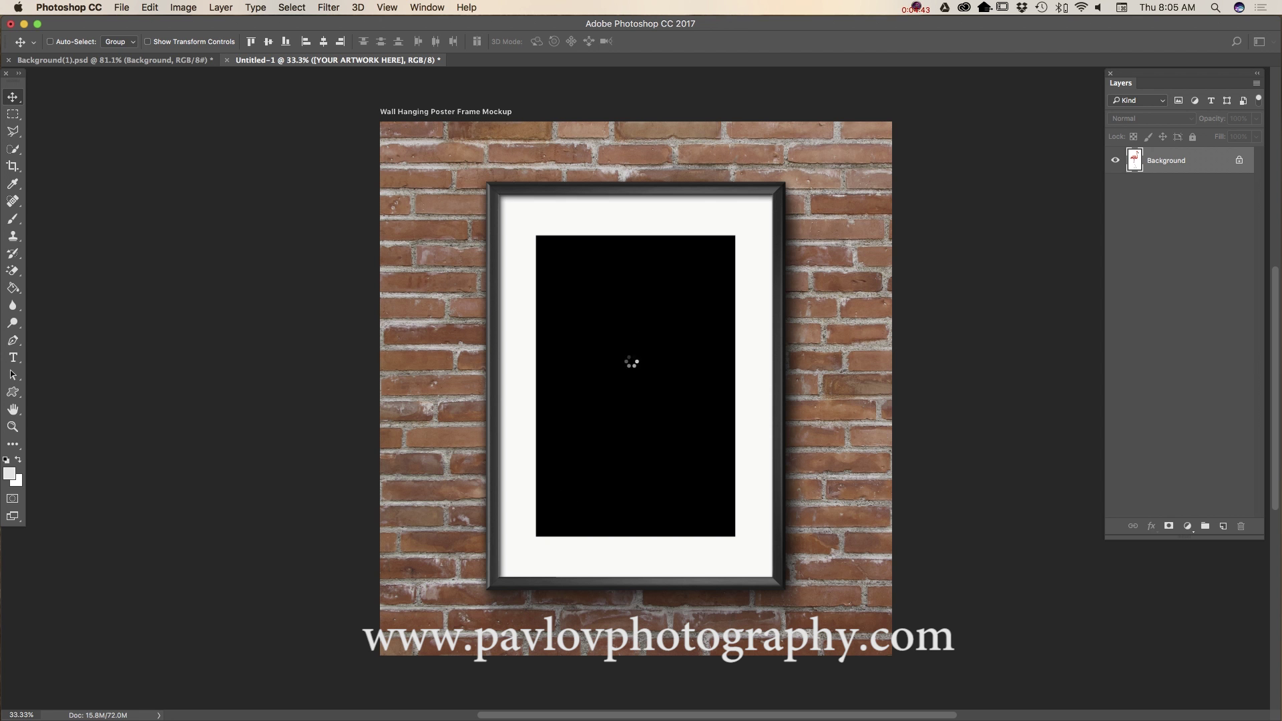
{"action": "left_click", "coordinate": [149, 8]}
{"action": "key", "text": "super+t"}
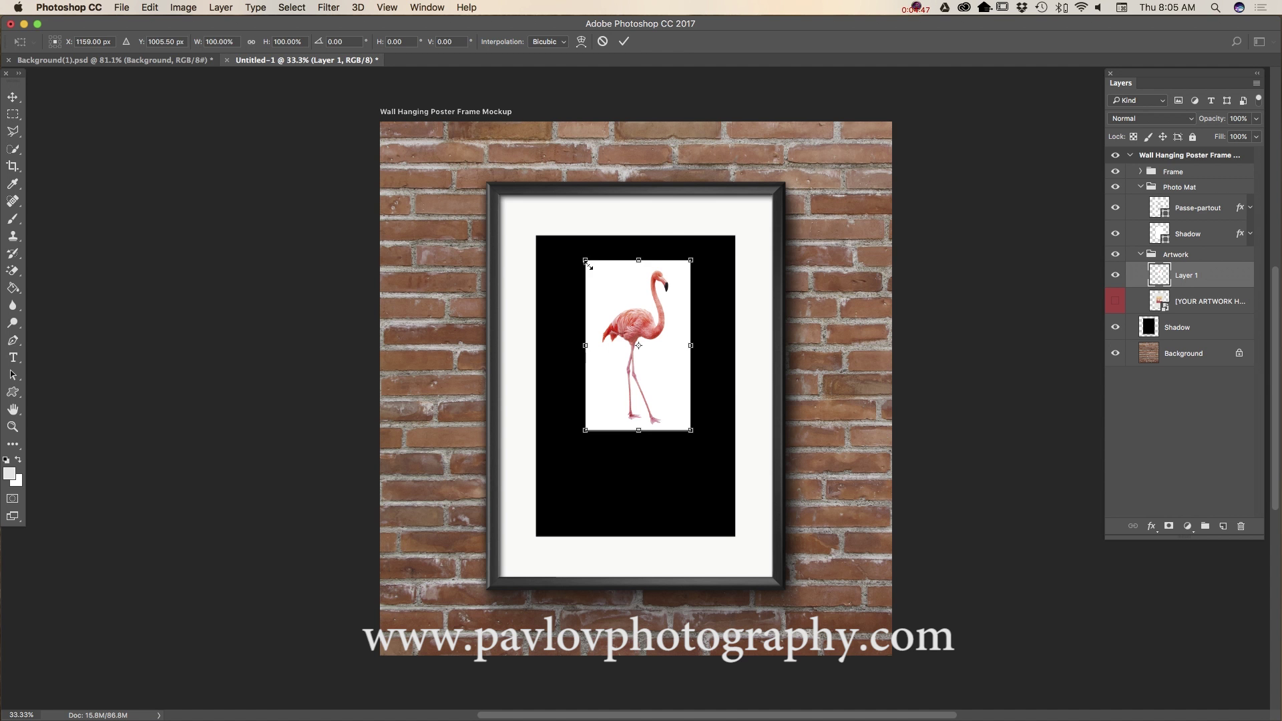
{"action": "left_click_drag", "start_coordinate": [586, 261], "coordinate": [546, 237]}
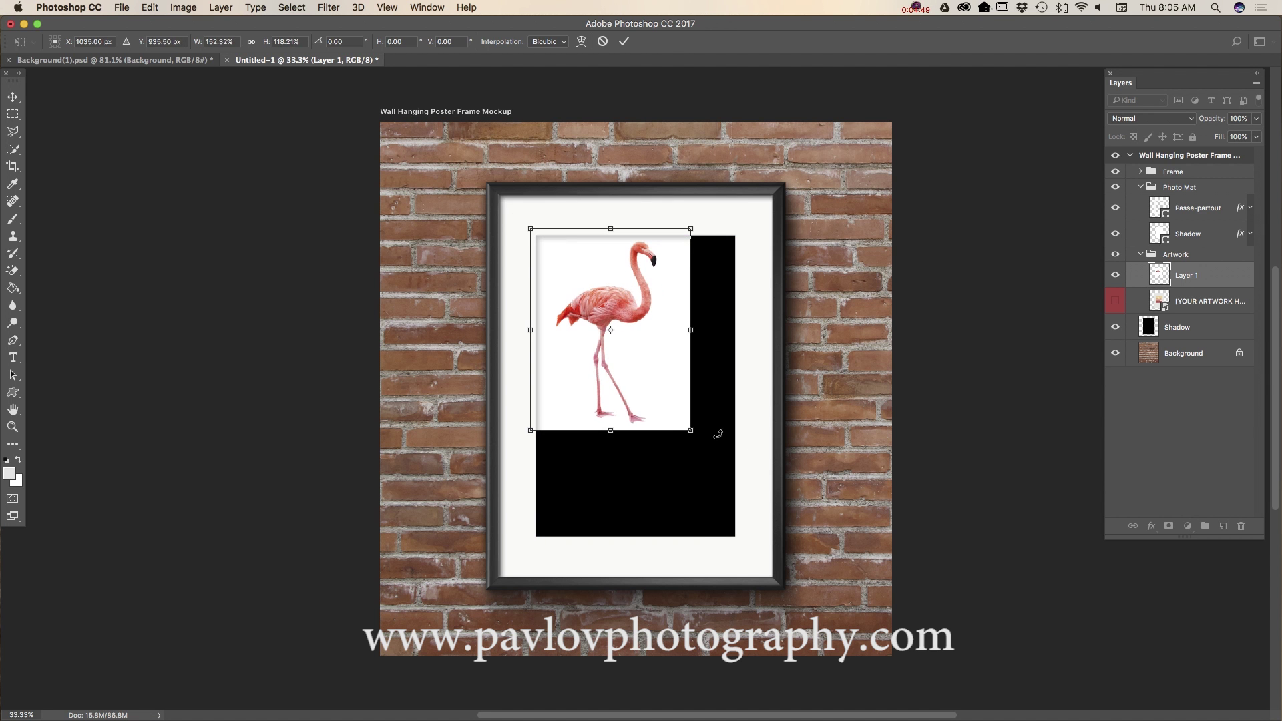
{"action": "left_click_drag", "start_coordinate": [692, 432], "coordinate": [741, 546]}
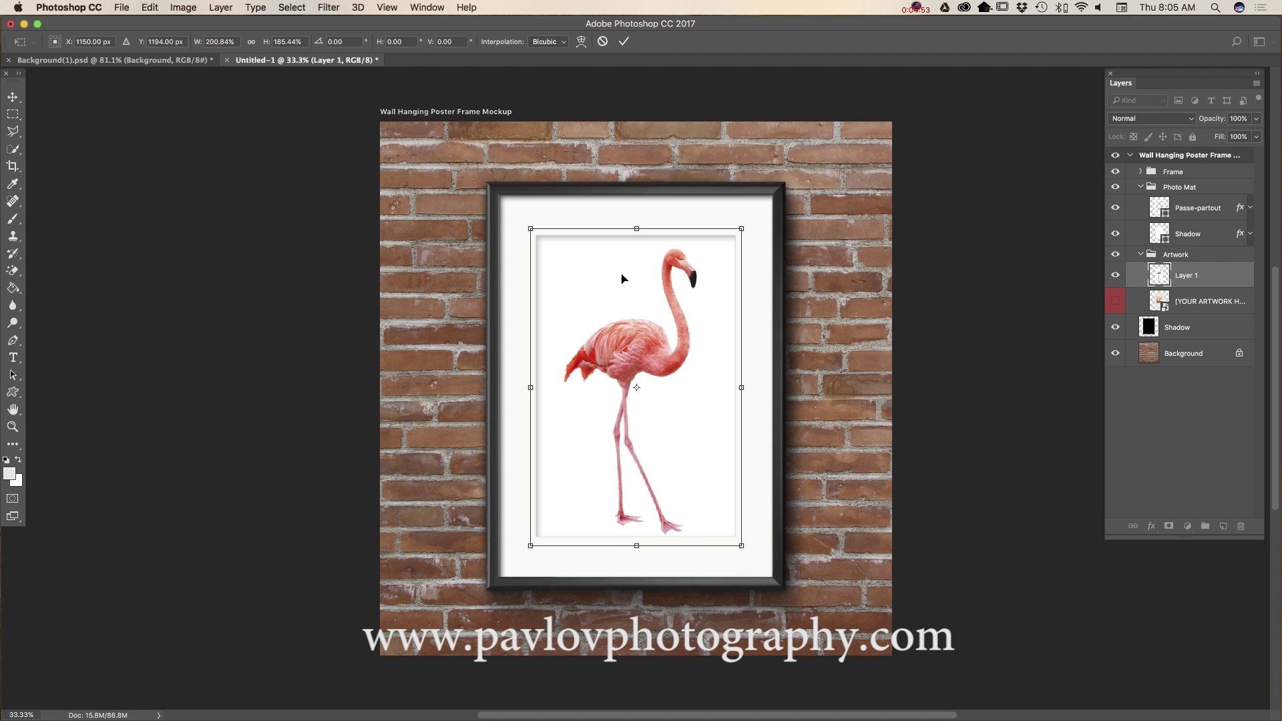
{"action": "left_click", "coordinate": [623, 42]}
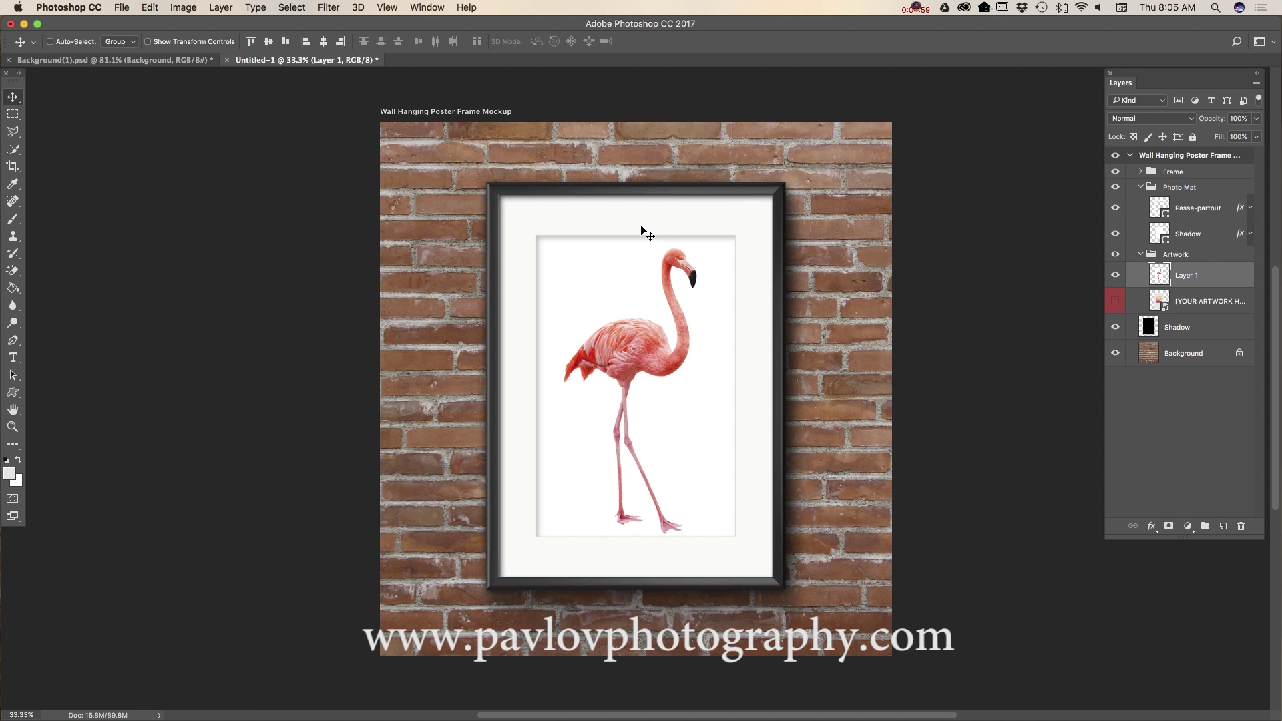
Unlock the brick wall Background layer and hide it
{"action": "left_click", "coordinate": [1190, 359]}
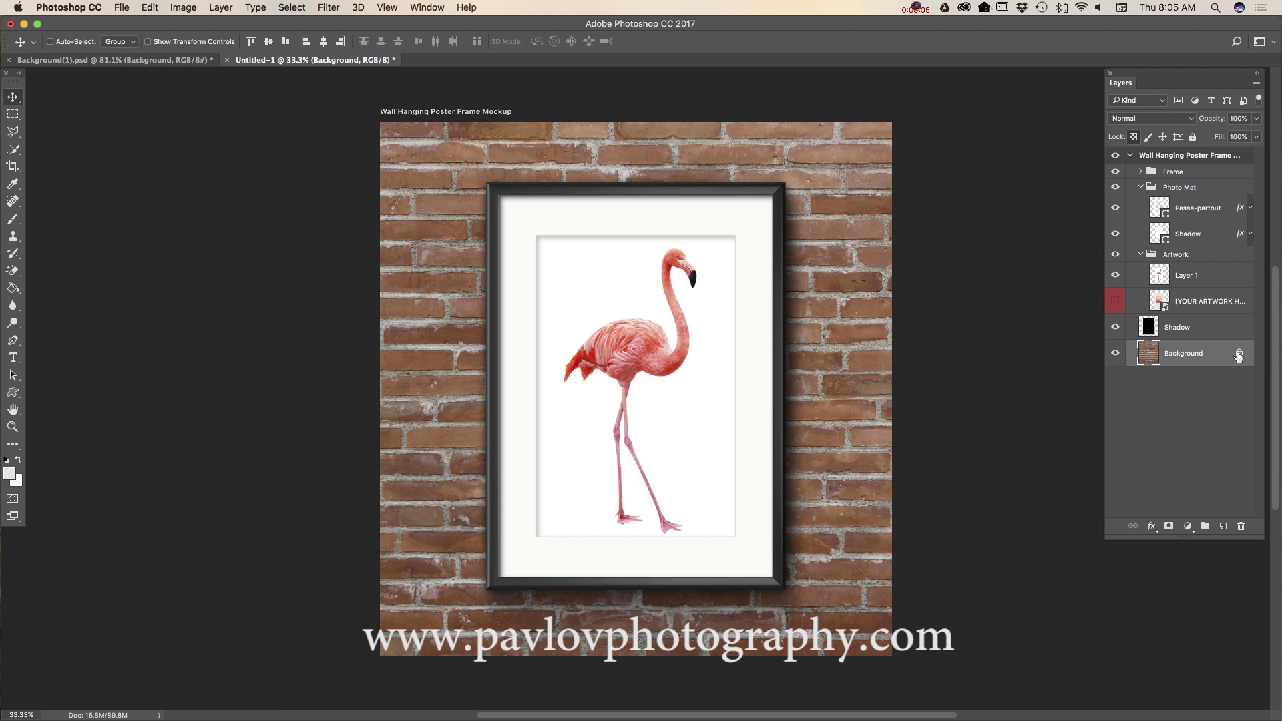
{"action": "left_click", "coordinate": [1239, 356]}
{"action": "left_click", "coordinate": [1115, 353]}
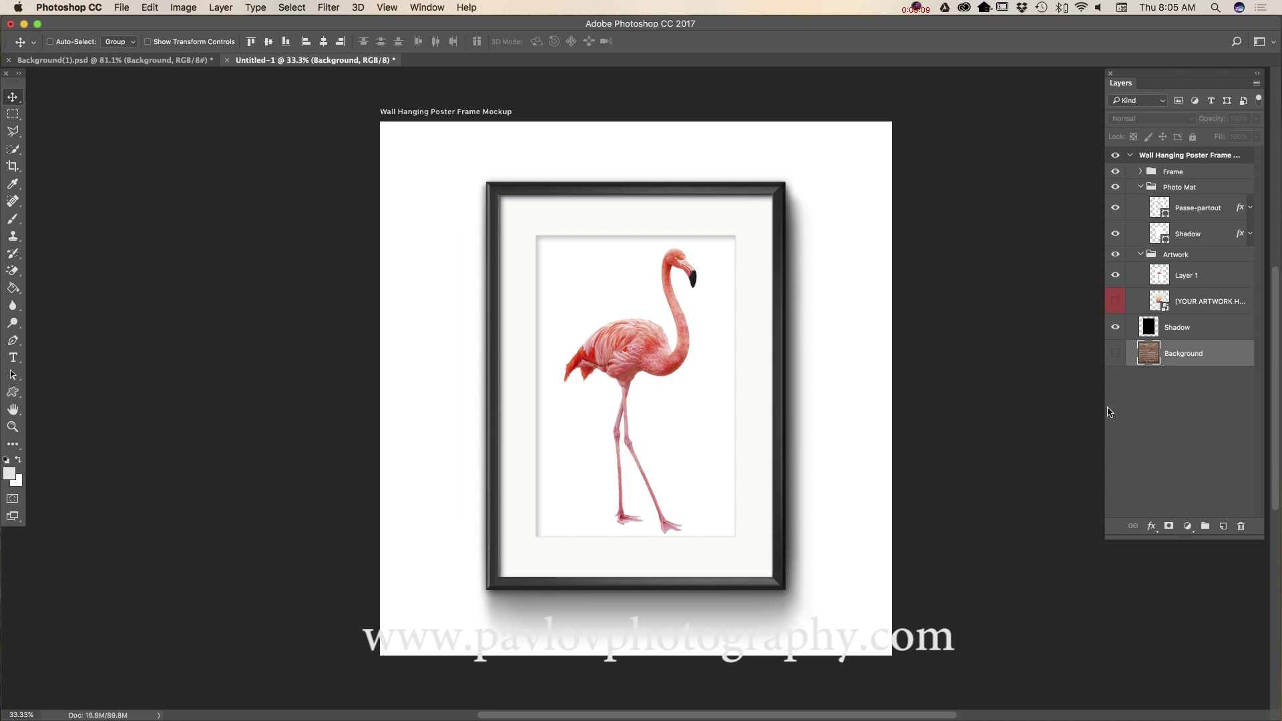
{"action": "left_click", "coordinate": [1115, 353]}
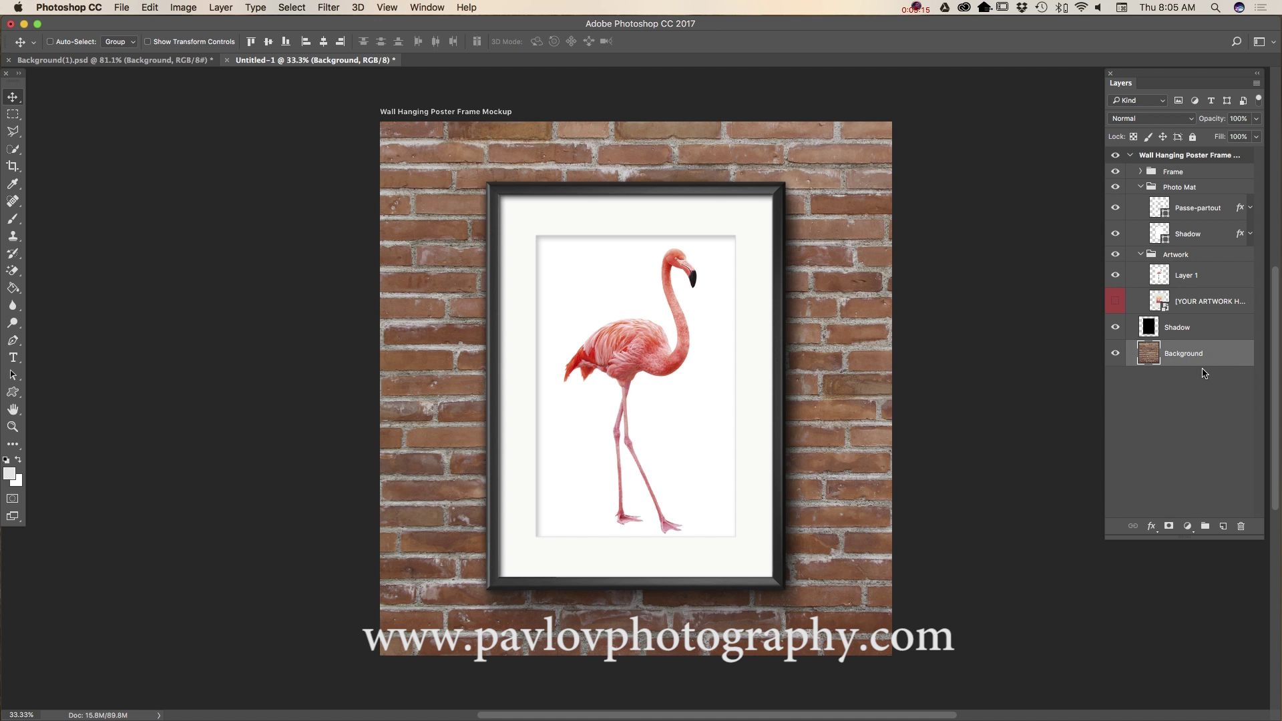
{"action": "left_click", "coordinate": [1115, 353]}
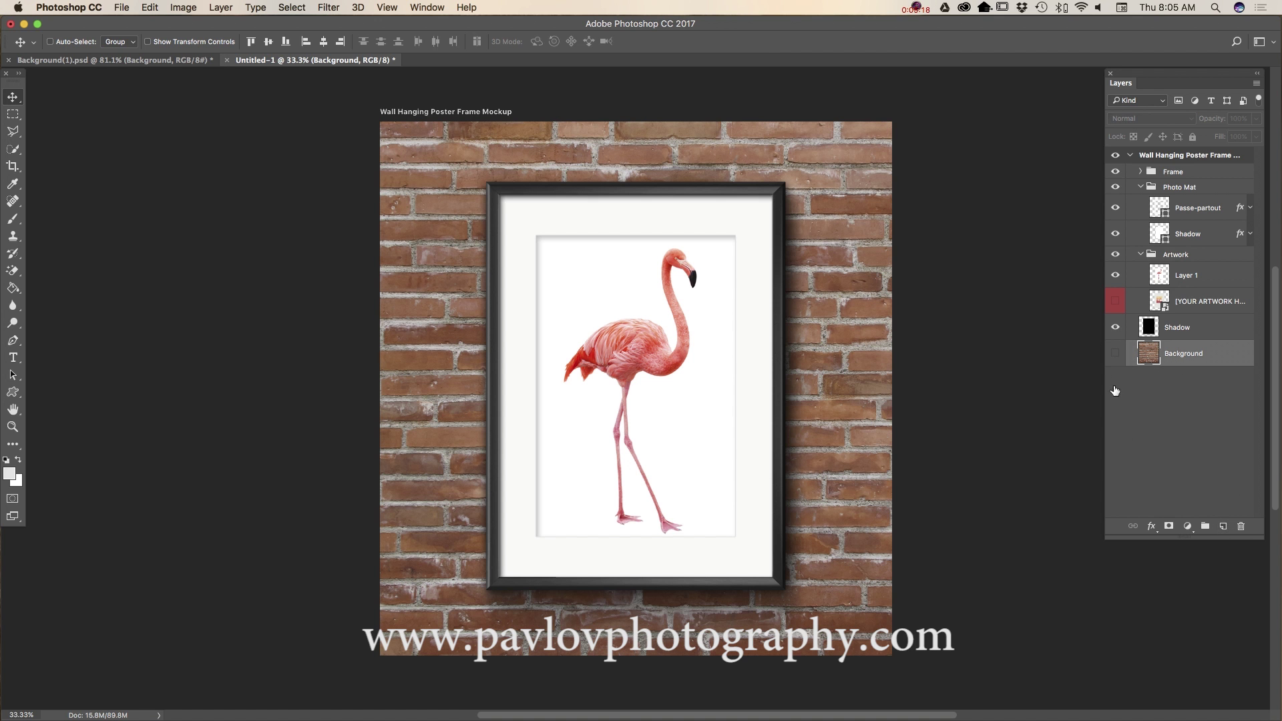
Add a new layer and fill it with coral sampled from the flamingo using Eyedropper and Paint Bucket
{"action": "left_click", "coordinate": [1223, 526]}
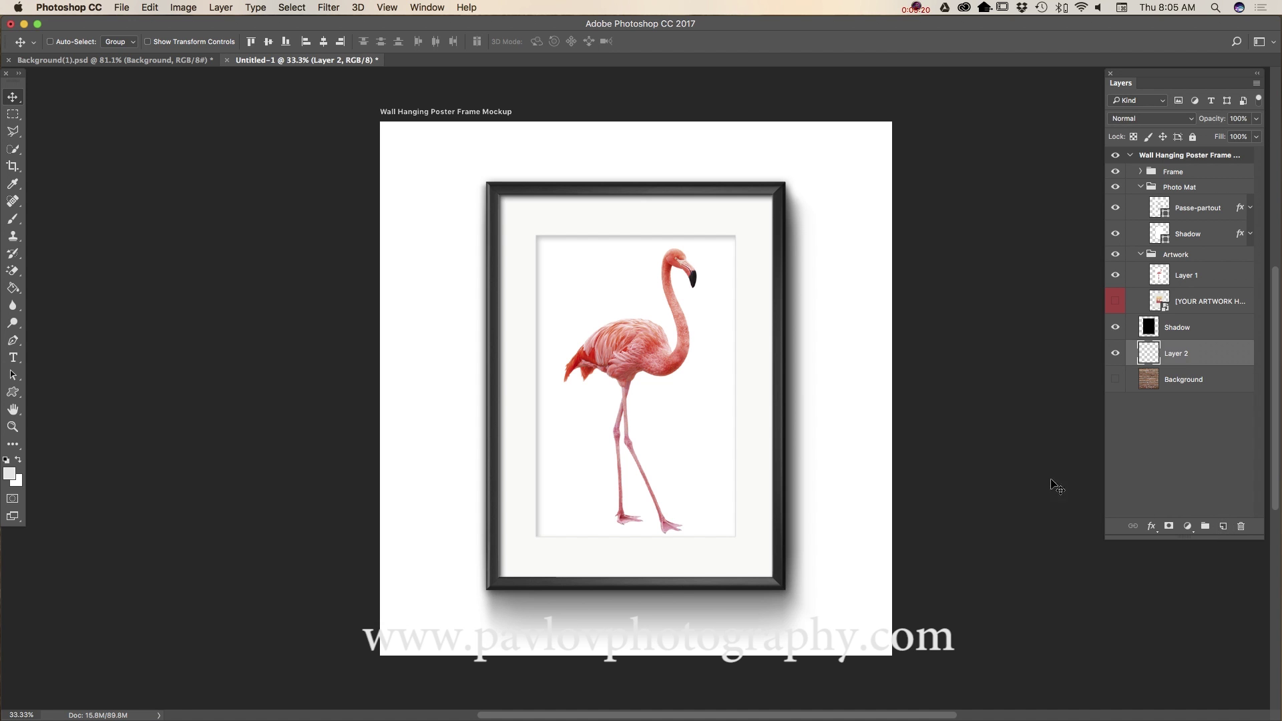
{"action": "left_click", "coordinate": [12, 190]}
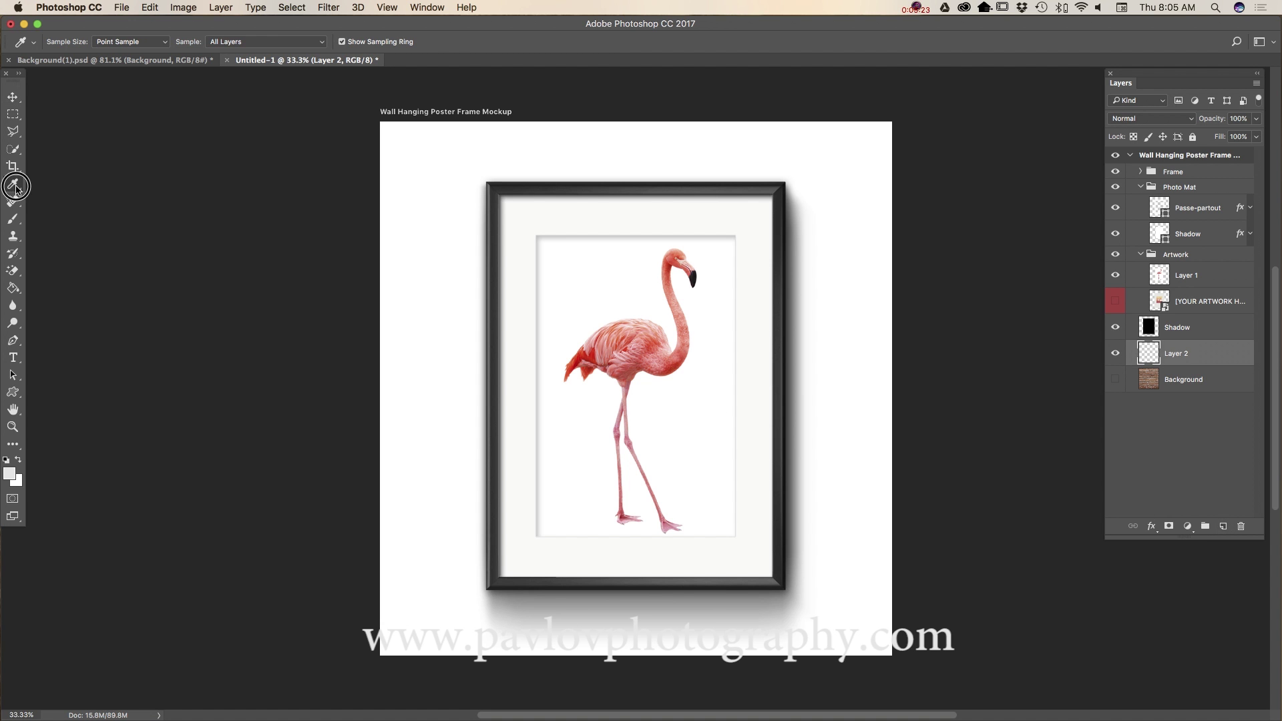
{"action": "left_click", "coordinate": [636, 332]}
{"action": "left_click", "coordinate": [12, 288]}
{"action": "left_click", "coordinate": [414, 276]}
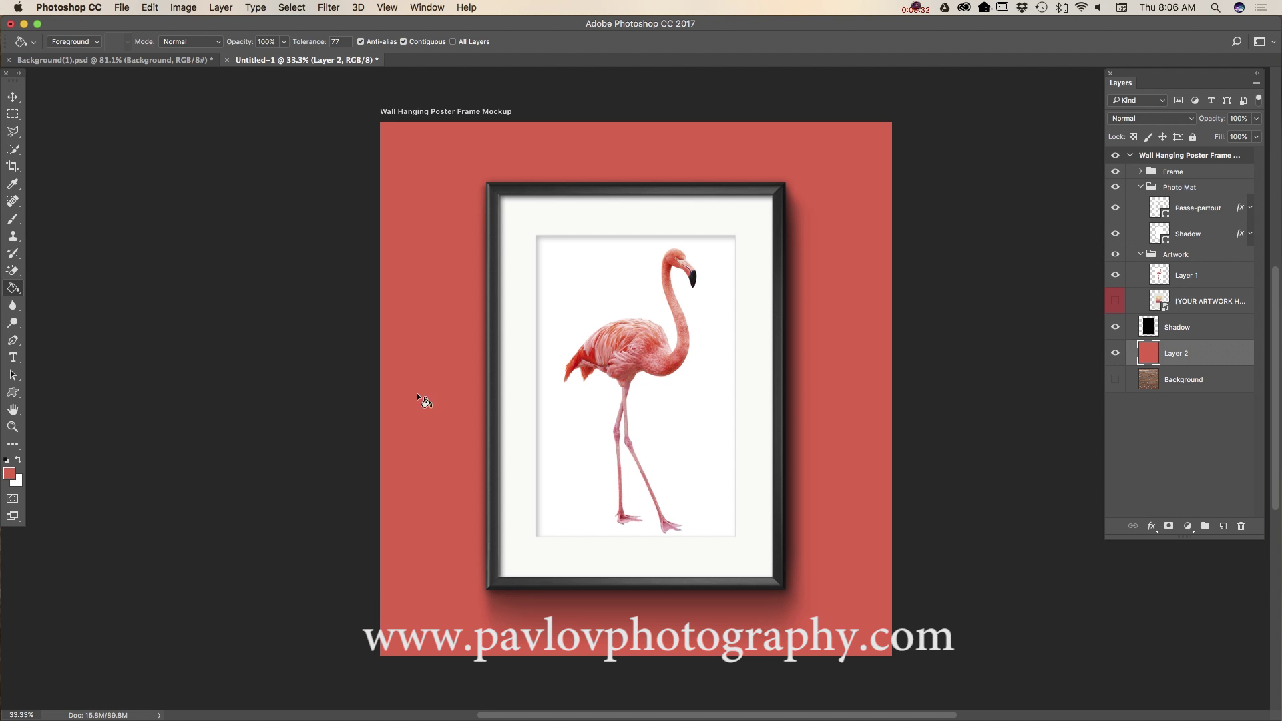